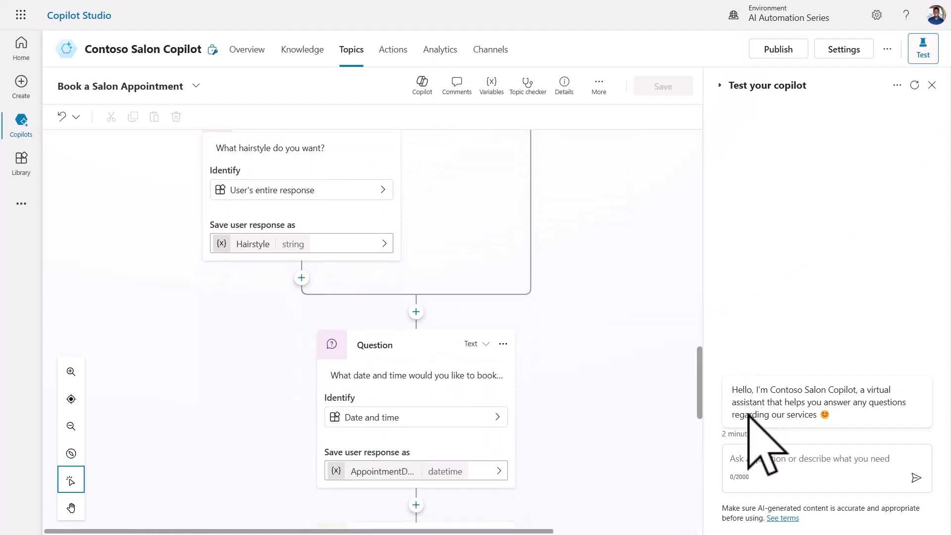
- Copy the code of the Book a Salon Appointment topic from the beginning through its trigger queries in the code editor
{"action": "scroll", "coordinate": [697, 396], "scroll_direction": "down", "scroll_amount": 8}
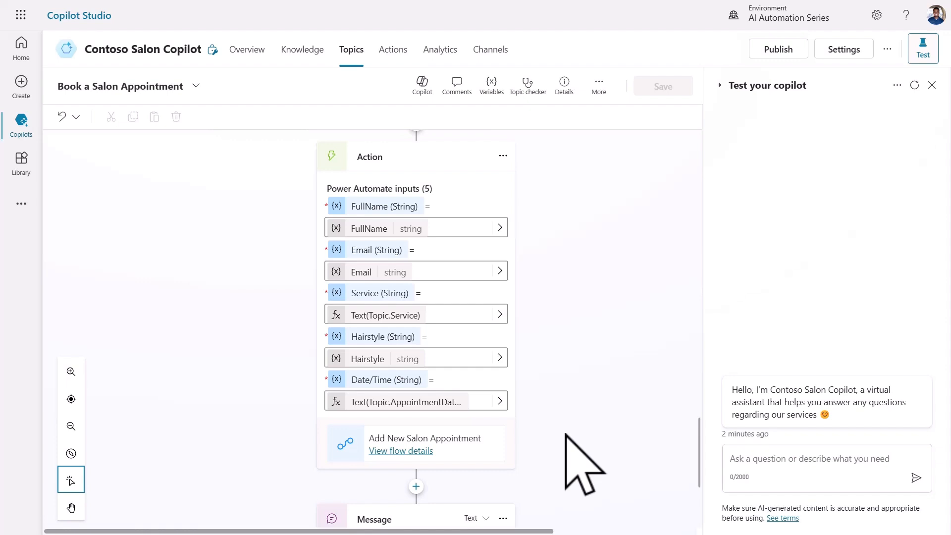
{"action": "left_click_drag", "start_coordinate": [700, 438], "coordinate": [711, 137]}
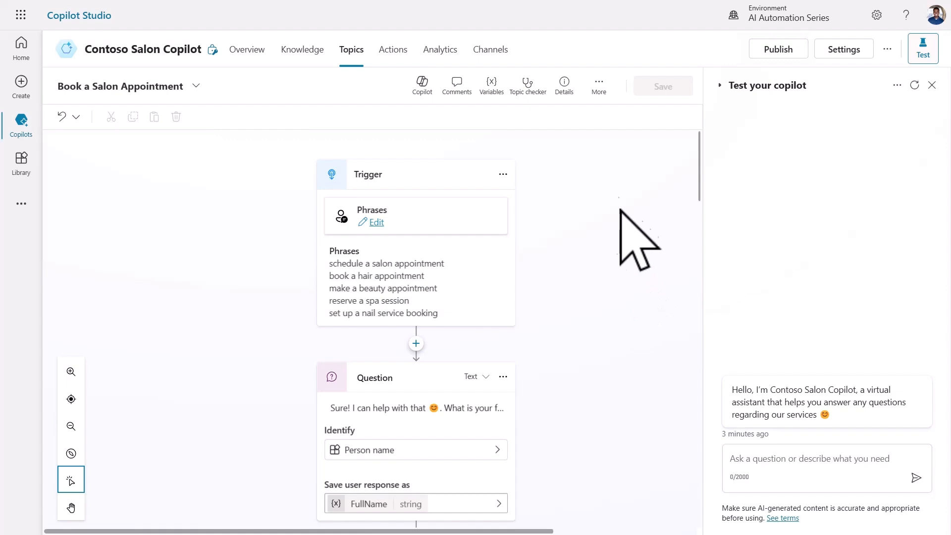
{"action": "left_click", "coordinate": [600, 89]}
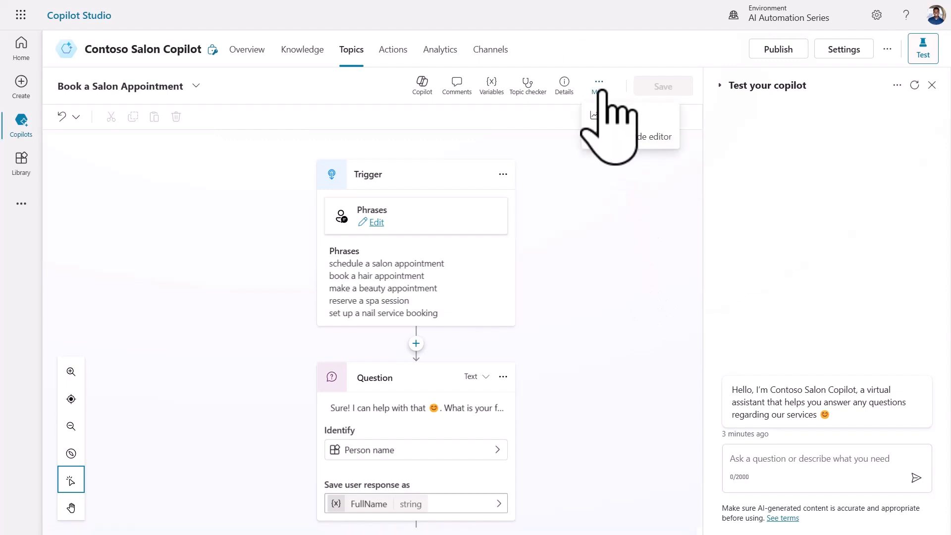
{"action": "left_click", "coordinate": [634, 139]}
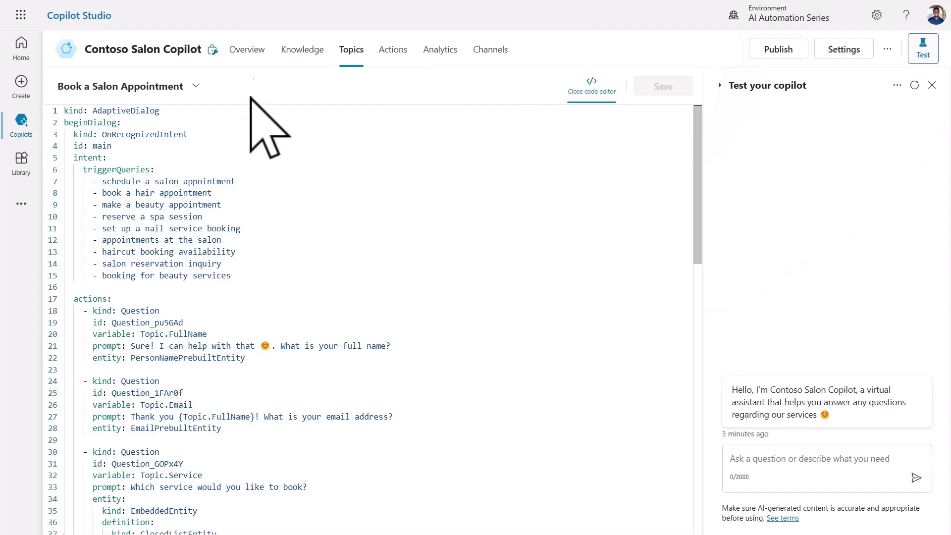
{"action": "left_click", "coordinate": [225, 275]}
{"action": "left_click_drag", "start_coordinate": [224, 276], "coordinate": [58, 110]}
{"action": "right_click", "coordinate": [66, 132]}
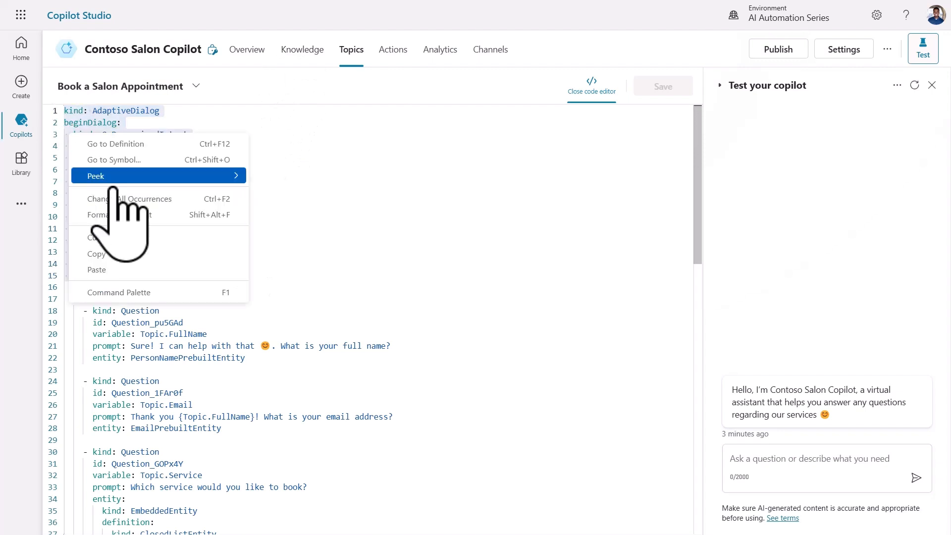
{"action": "left_click", "coordinate": [105, 253]}
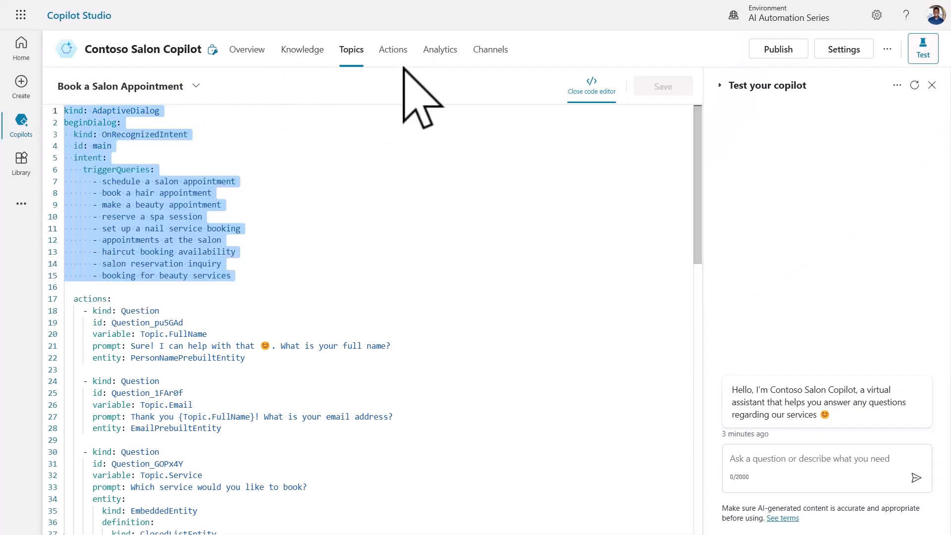
- Leave the topic's code view, return to the topics list, and turn off the Book a Salon Appointment topic
{"action": "left_click", "coordinate": [590, 94]}
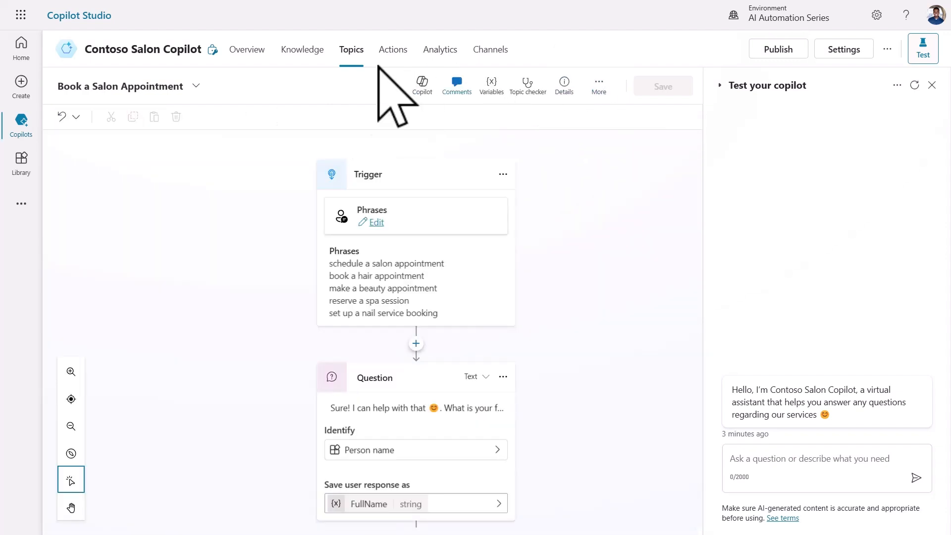
{"action": "left_click", "coordinate": [352, 51]}
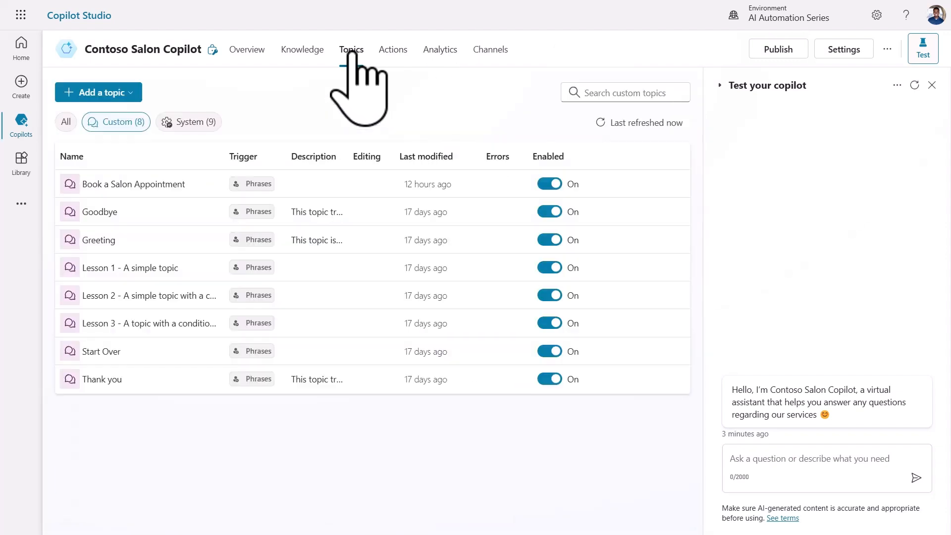
{"action": "left_click", "coordinate": [550, 184]}
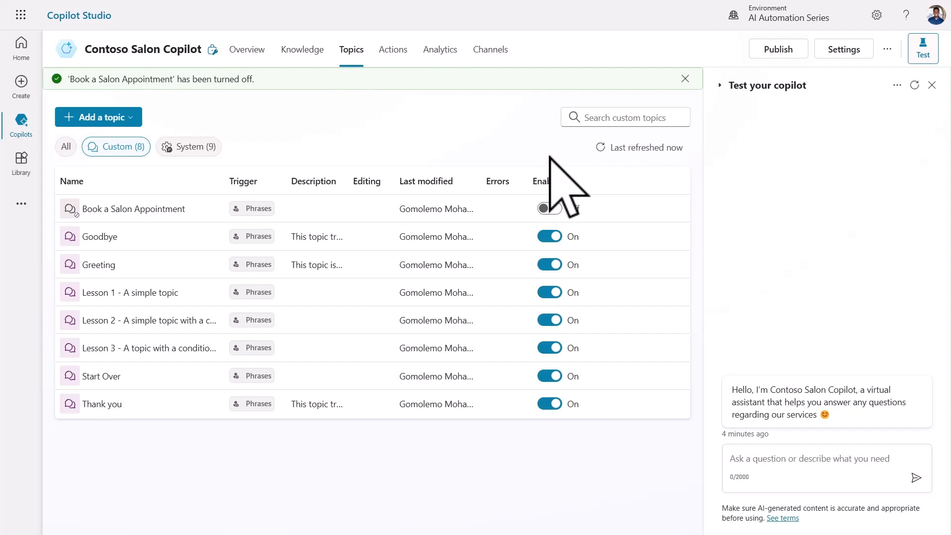
- Create a topic from blank and replace its default code with the copied salon appointment trigger code
{"action": "left_click", "coordinate": [125, 117]}
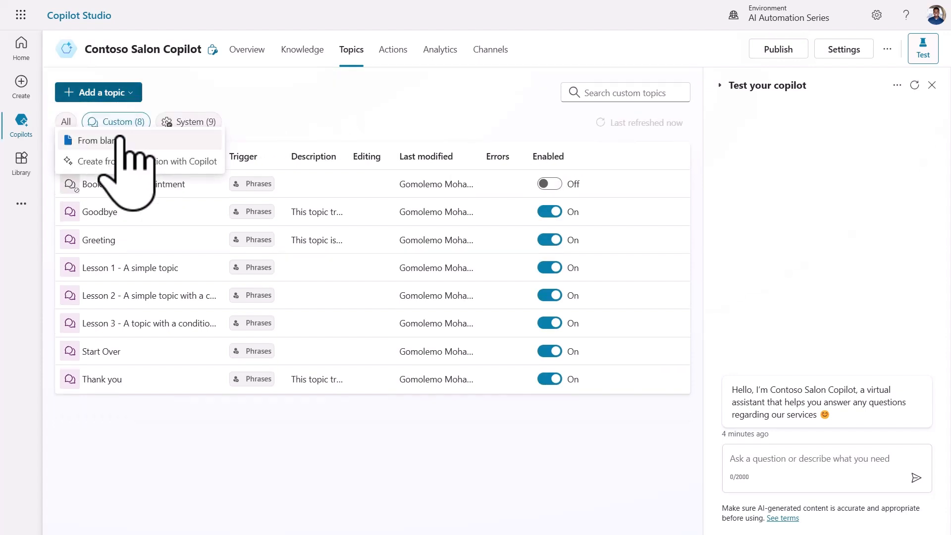
{"action": "left_click", "coordinate": [122, 139]}
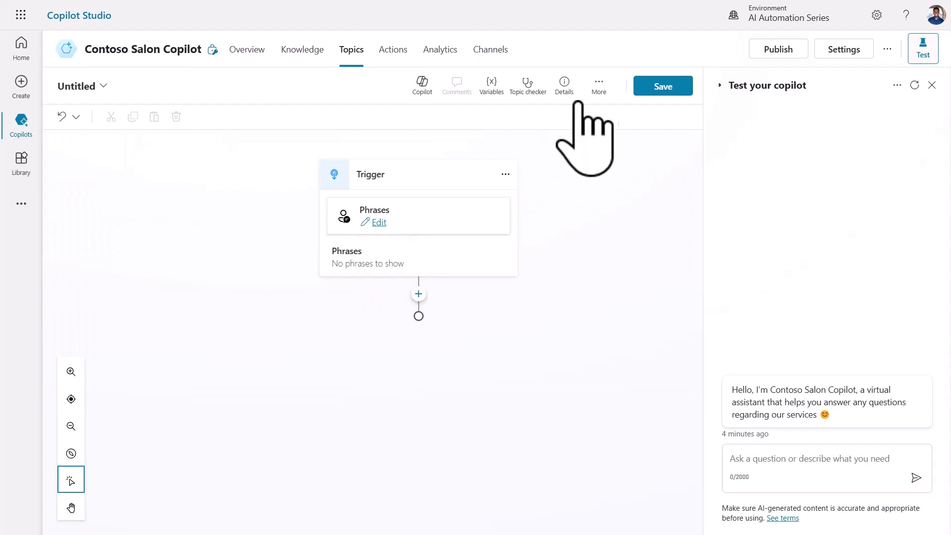
{"action": "left_click", "coordinate": [599, 86]}
{"action": "left_click", "coordinate": [601, 139]}
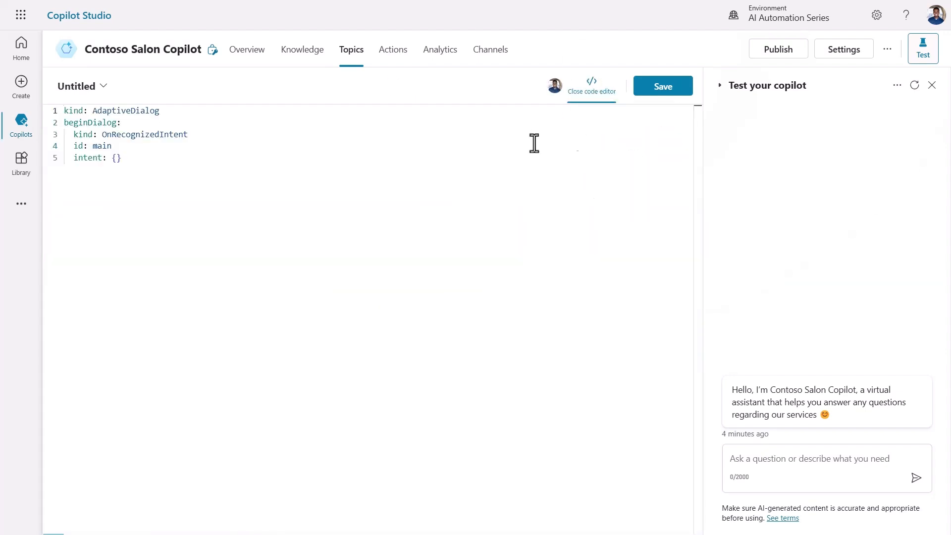
{"action": "left_click_drag", "start_coordinate": [123, 159], "coordinate": [93, 110]}
{"action": "key", "text": "ctrl+v"}
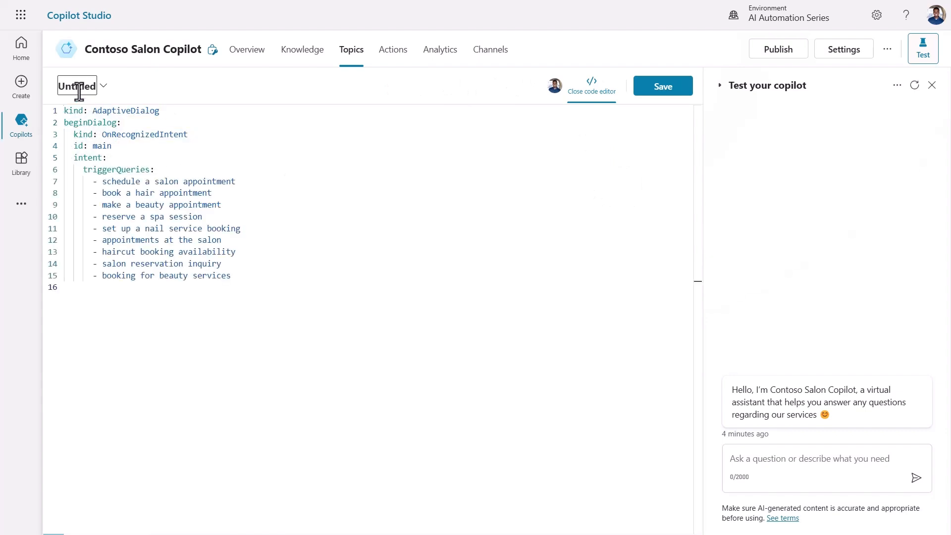
{"action": "left_click", "coordinate": [592, 87]}
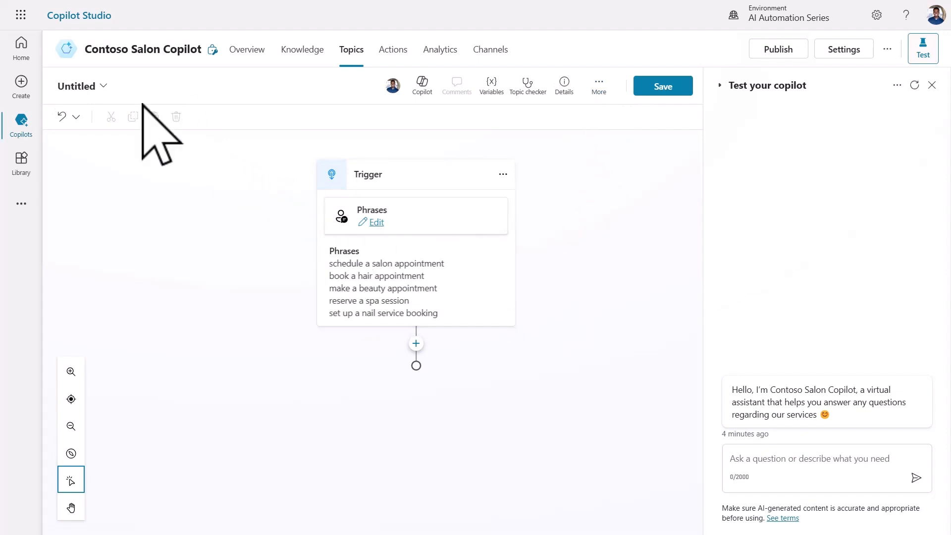
- Rename the untitled topic as "Book a Salon Appointment (AC)"
{"action": "left_click", "coordinate": [82, 86]}
{"action": "type", "text": "Book a Salon Appointment (AC"}
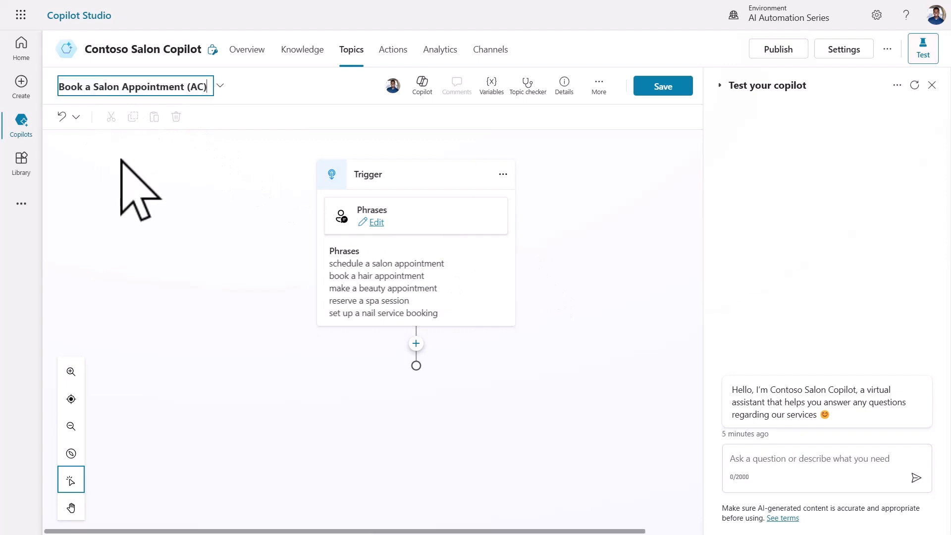
{"action": "left_click", "coordinate": [121, 159]}
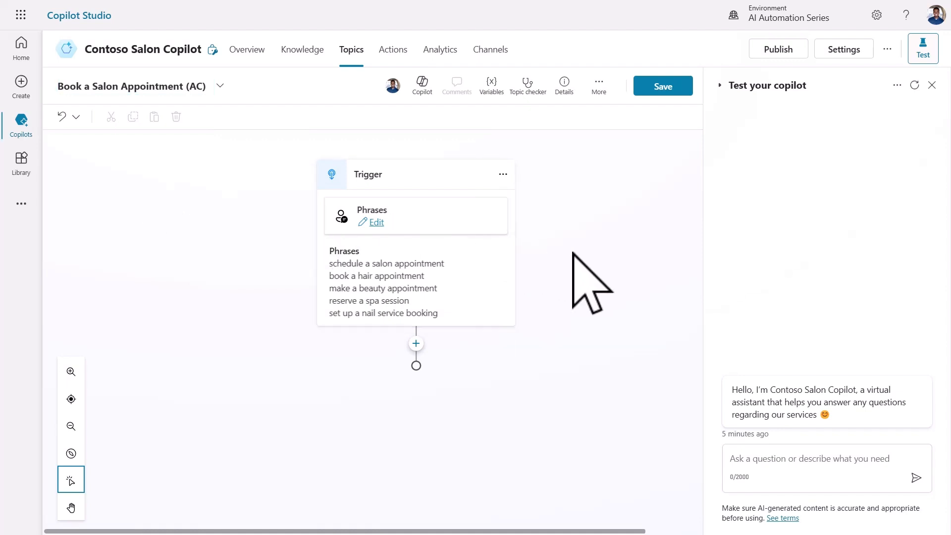
- Add an Ask with adaptive card node below the trigger and open the Adaptive Card designer from its properties
{"action": "left_click", "coordinate": [416, 343]}
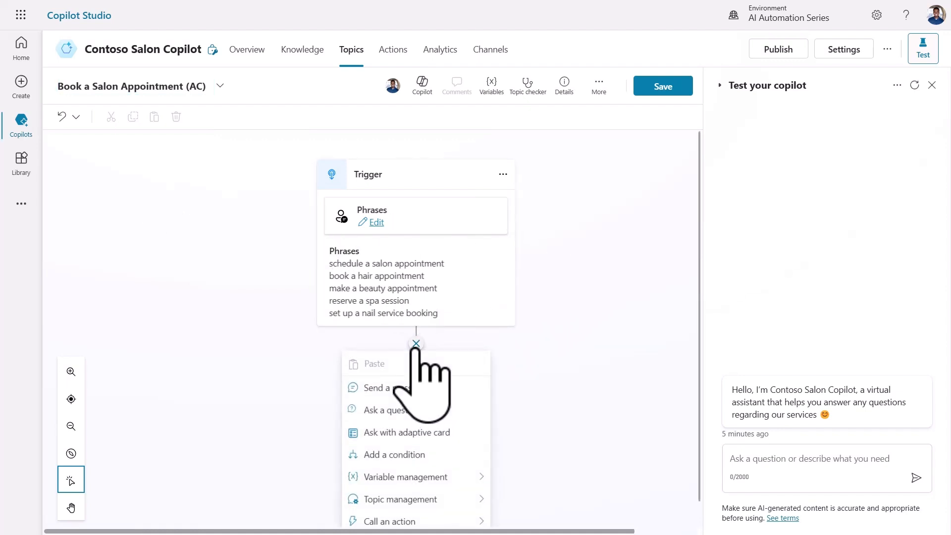
{"action": "left_click", "coordinate": [411, 410]}
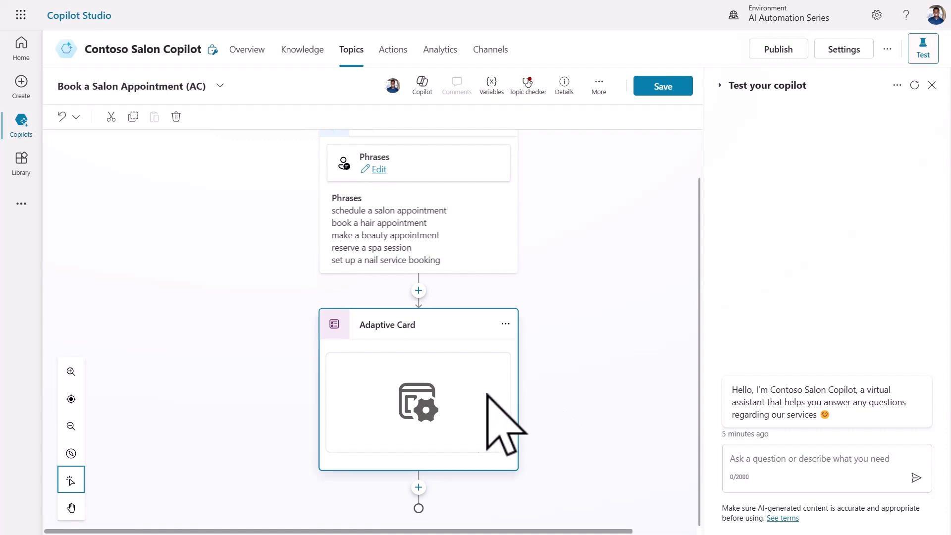
{"action": "left_click", "coordinate": [440, 399]}
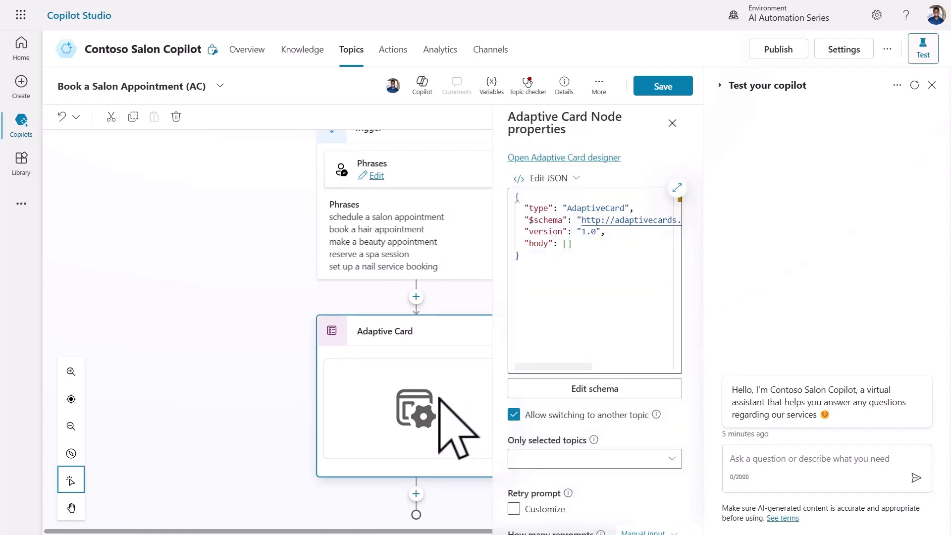
{"action": "left_click", "coordinate": [678, 186]}
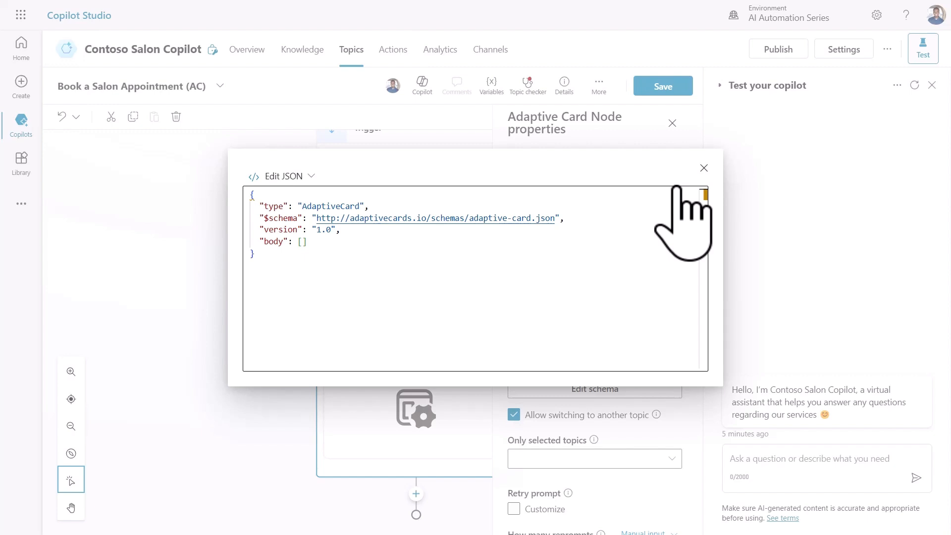
{"action": "left_click", "coordinate": [704, 168]}
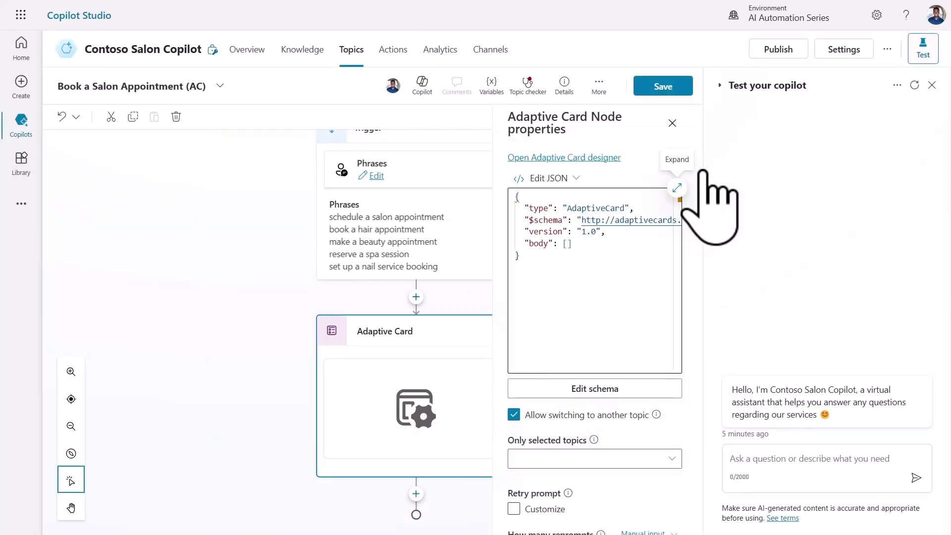
{"action": "left_click", "coordinate": [597, 158]}
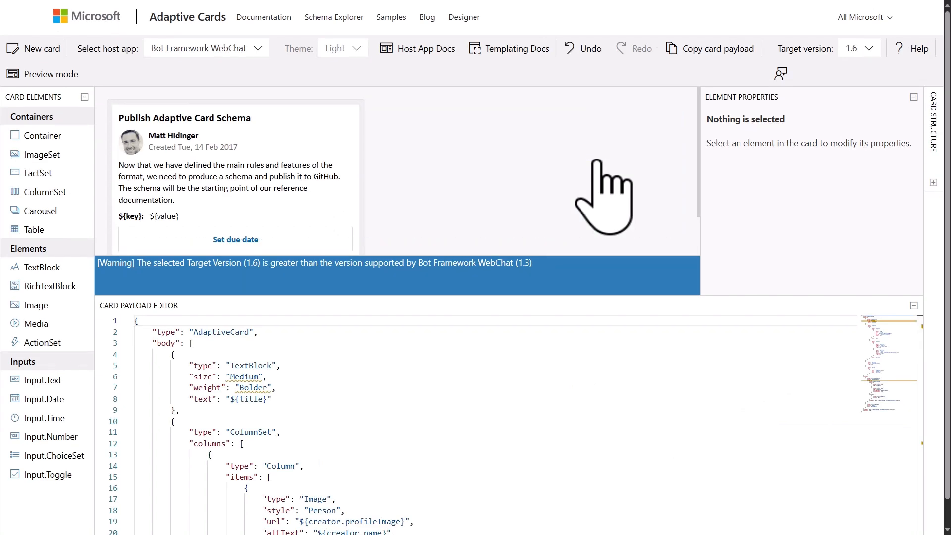
- Try placing a TextBlock element in the sample card, above its Set due date action
{"action": "left_click_drag", "start_coordinate": [194, 343], "coordinate": [445, 489]}
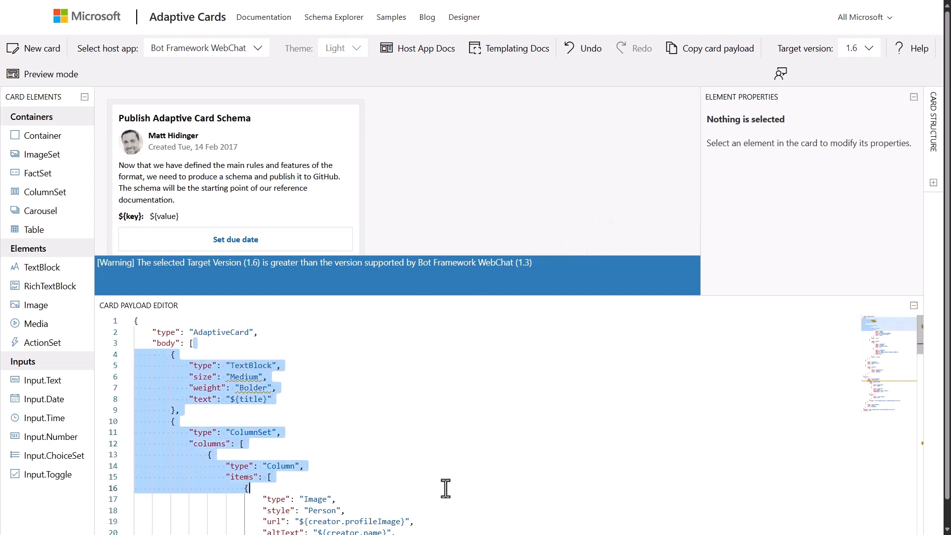
{"action": "left_click", "coordinate": [446, 479]}
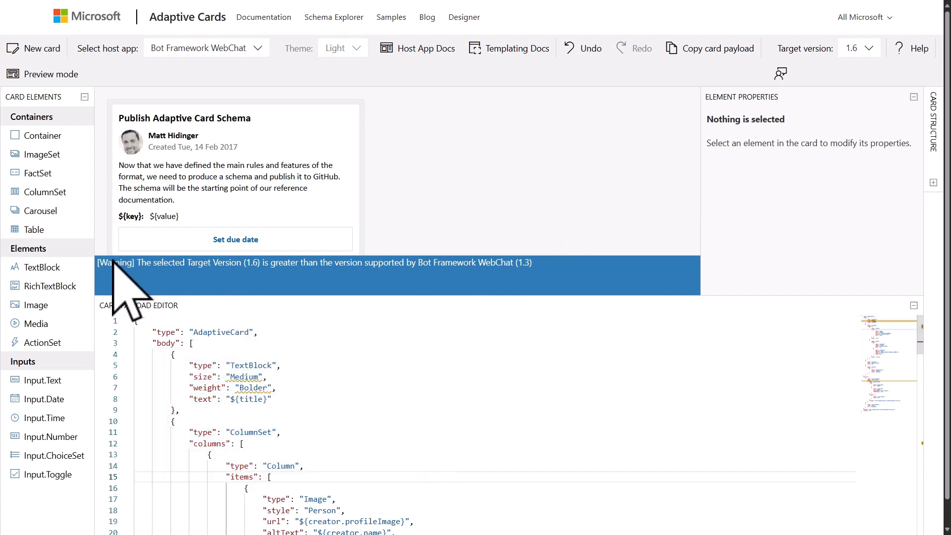
{"action": "left_click_drag", "start_coordinate": [51, 268], "coordinate": [229, 234]}
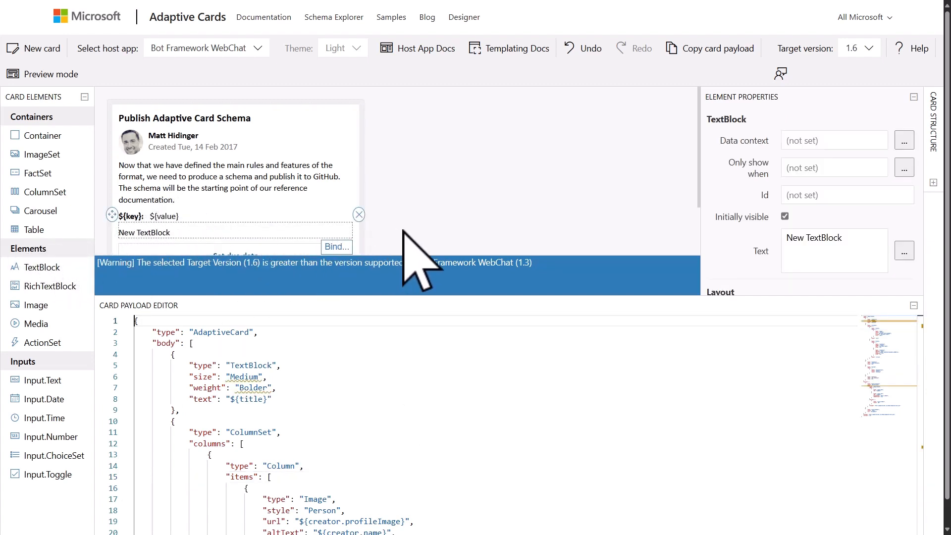
- Start a new Blank Card in the designer and set its target version to 1.5
{"action": "left_click", "coordinate": [43, 49]}
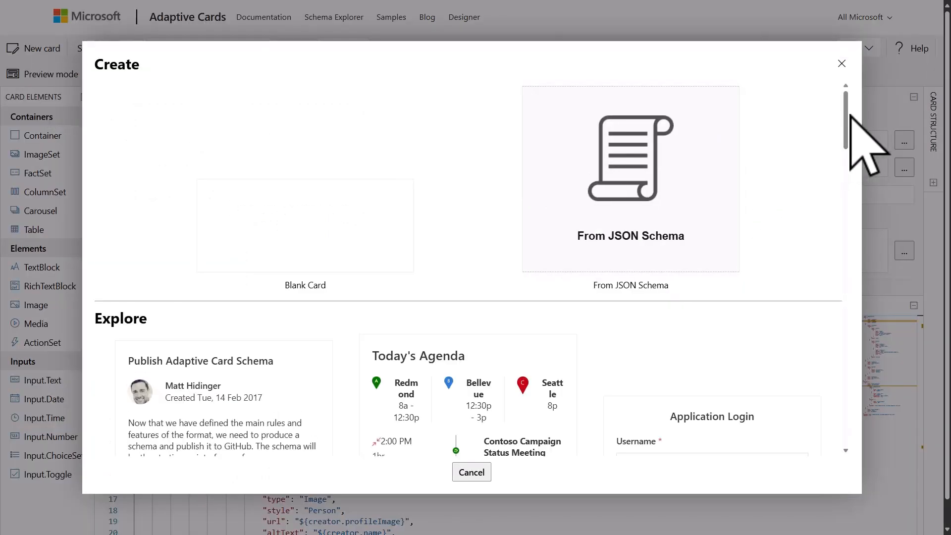
{"action": "left_click_drag", "start_coordinate": [845, 117], "coordinate": [833, 96]}
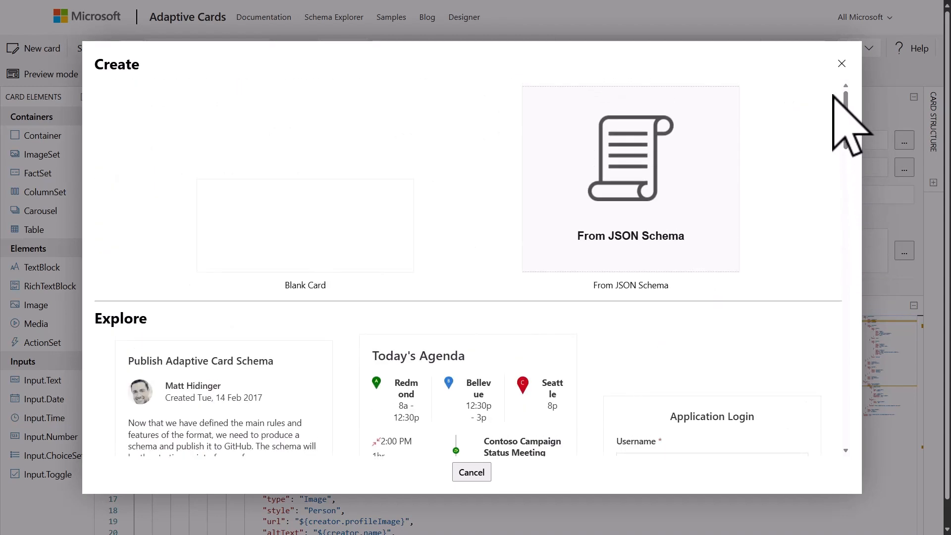
{"action": "left_click", "coordinate": [306, 236]}
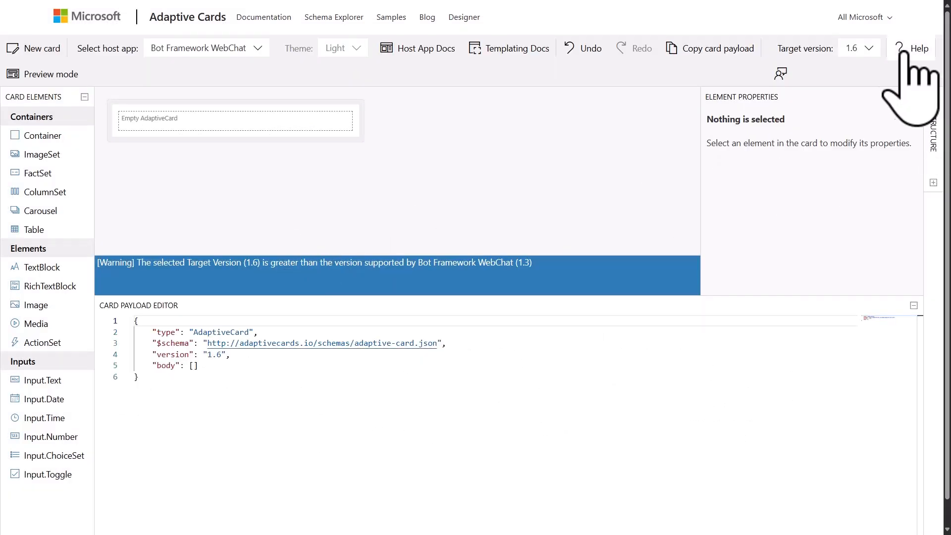
{"action": "left_click", "coordinate": [869, 47]}
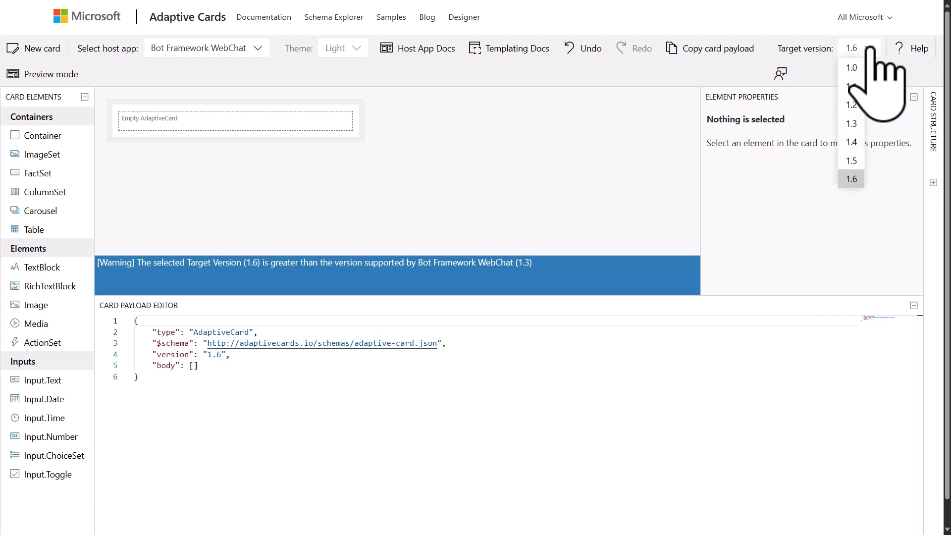
{"action": "left_click", "coordinate": [852, 161]}
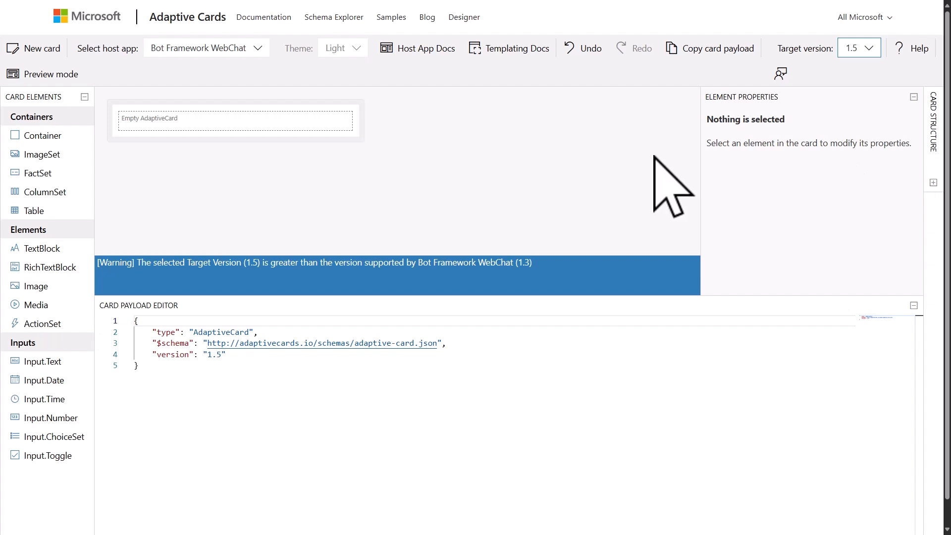
- Add a TextBlock to the empty card and set its text to "Book Your Salon Appointment" in the payload
{"action": "left_click_drag", "start_coordinate": [74, 245], "coordinate": [177, 135]}
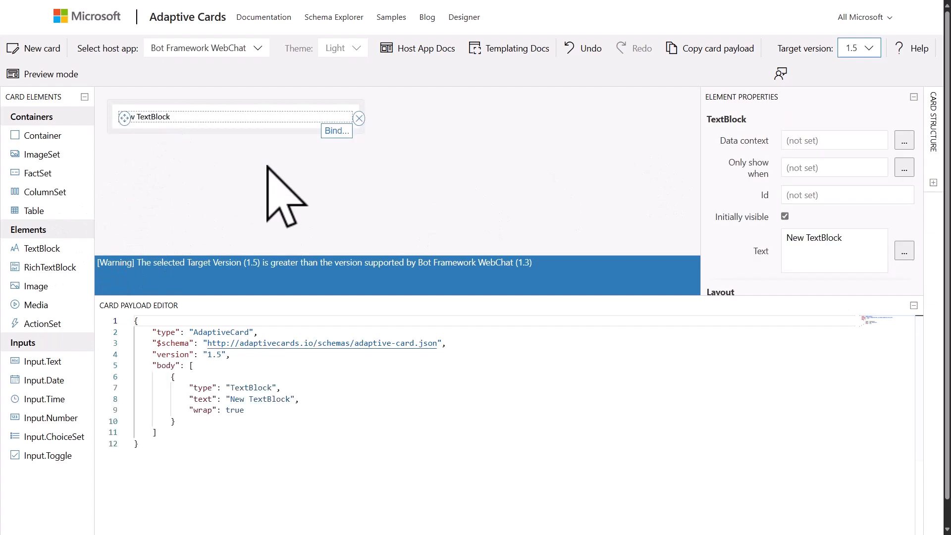
{"action": "left_click", "coordinate": [251, 413]}
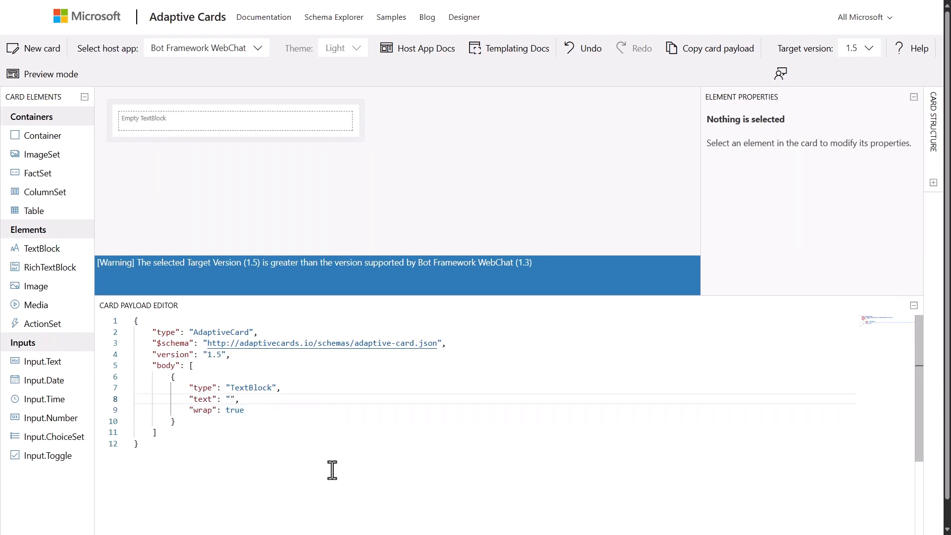
{"action": "type", "text": "Book Your Salon Appointment"}
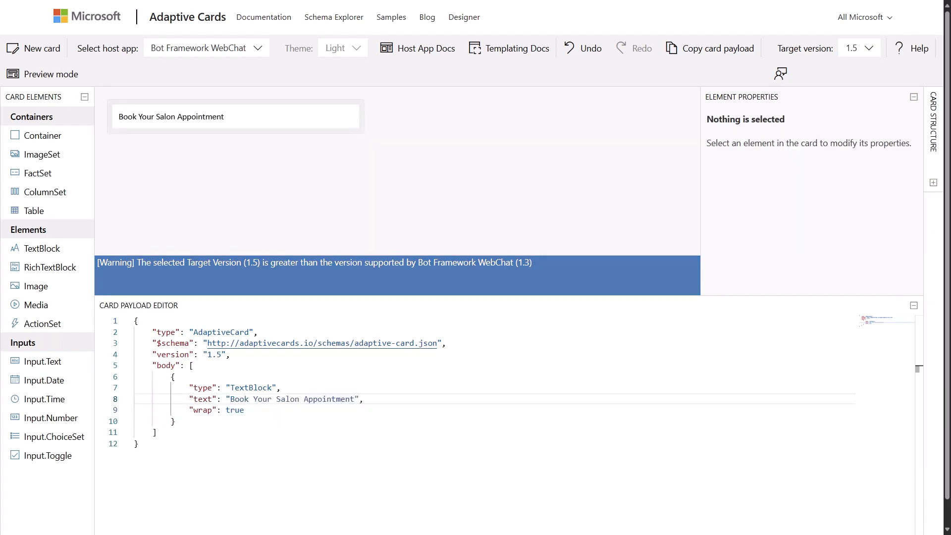
- Format the heading TextBlock in the payload with size "large", weight "bolder" and horizontalAlignment "center"
{"action": "type", "text": "\"size\": \"large\", \"weight\": \"bolder\","}
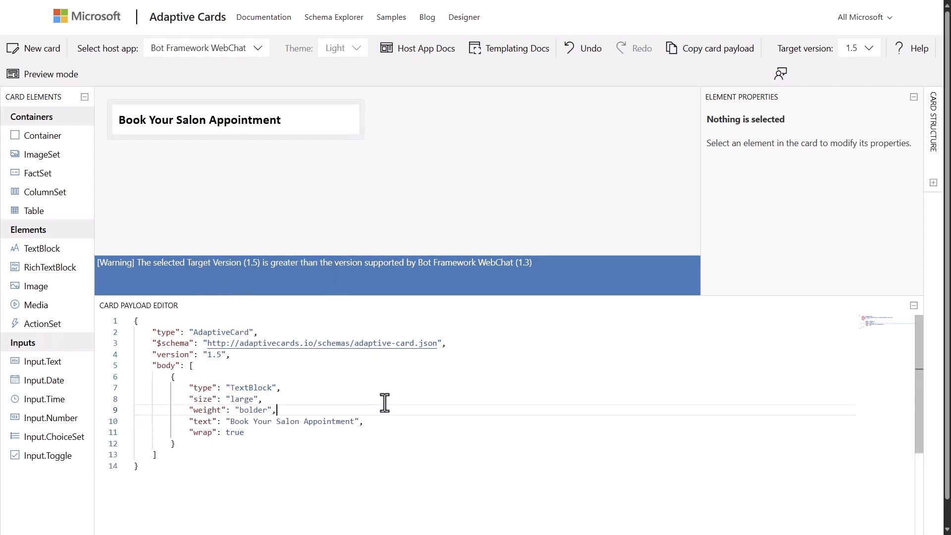
{"action": "left_click", "coordinate": [441, 424]}
{"action": "type", "text": "\"horizontalAlignment\": \"center\","}
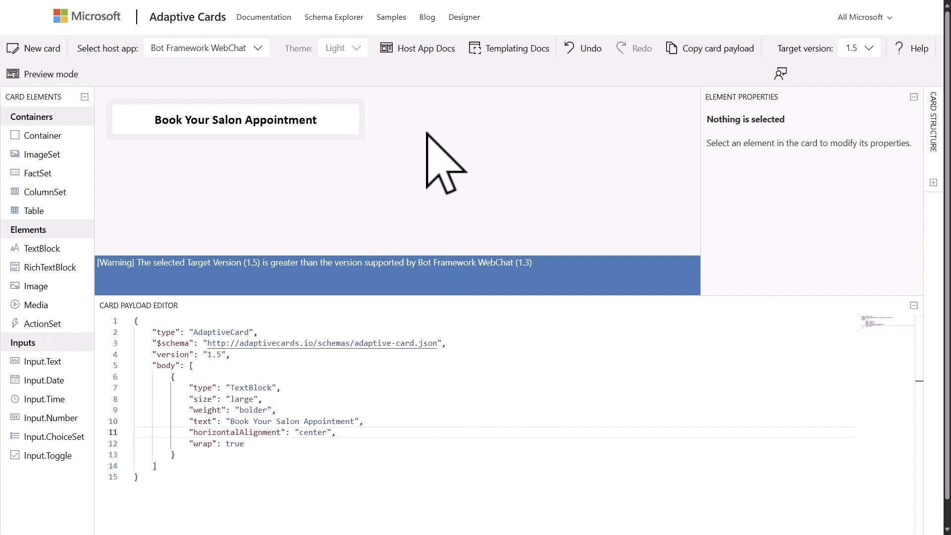
- Add a subtle, wrapping TextBlock reading "Please provide your details to schedule a luxurious salon experience. We value your privacy and will never share or sell your information."
{"action": "left_click", "coordinate": [376, 458]}
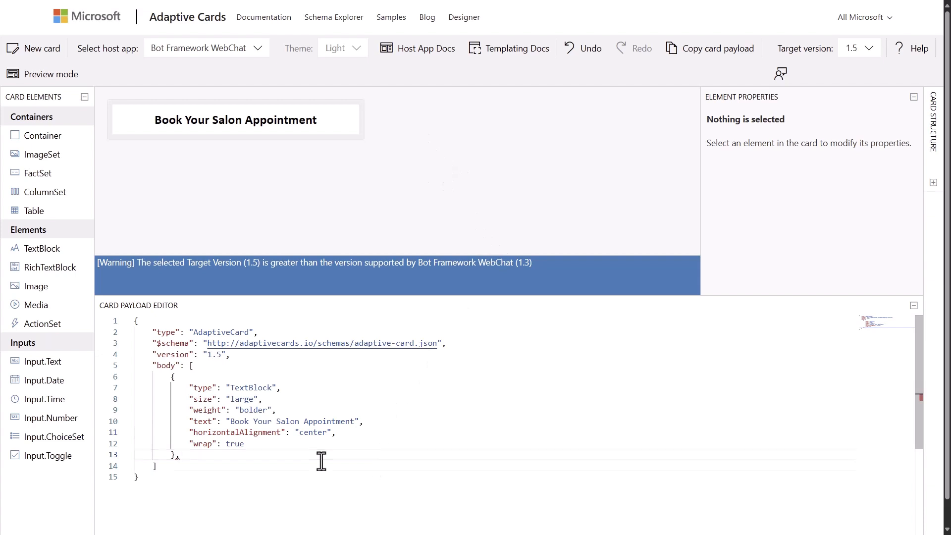
{"action": "type", "text": "{ \"type\": \"TextBlock\", \"text\": \"Please provide your details to schedule a luxurious salon experience. We value your privacy and will never share or sell your information.\", \"isSubtle\": true, \"wrap\": true }"}
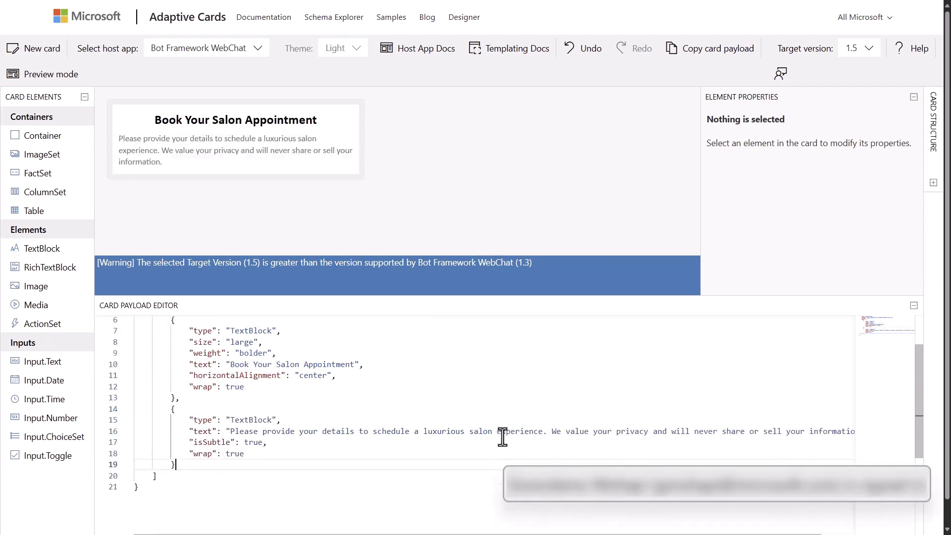
- Add an Input.Text element below the introductory text and give it the label "Name" and the id "NameVal" in the payload
{"action": "scroll", "coordinate": [502, 435], "scroll_direction": "down", "scroll_amount": 2}
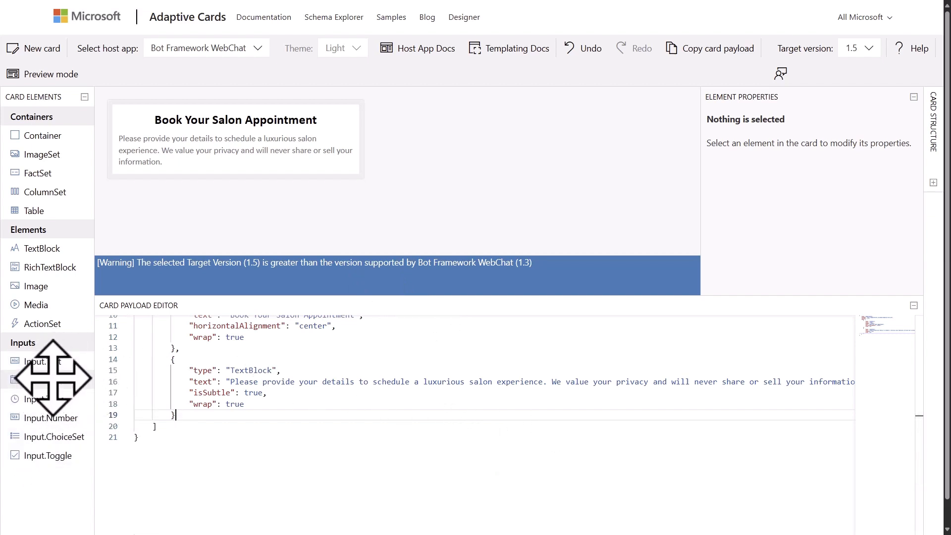
{"action": "left_click_drag", "start_coordinate": [59, 354], "coordinate": [156, 181]}
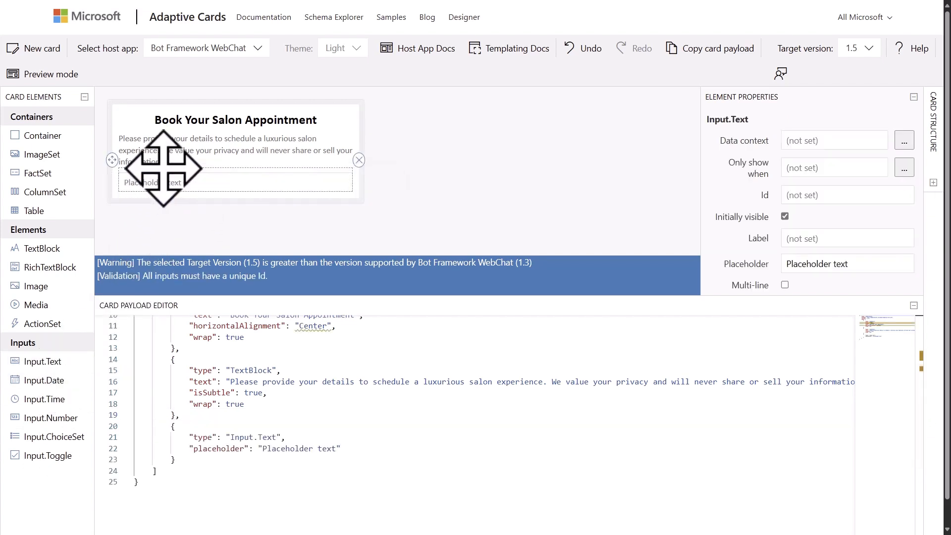
{"action": "scroll", "coordinate": [418, 418], "scroll_direction": "down", "scroll_amount": 1}
{"action": "scroll", "coordinate": [417, 419], "scroll_direction": "down", "scroll_amount": 1}
{"action": "left_click", "coordinate": [411, 401]}
{"action": "left_click", "coordinate": [415, 389]}
{"action": "left_click", "coordinate": [418, 363]}
{"action": "type", "text": "\"label\": \"Name\", \"id\": \"NameVal\","}
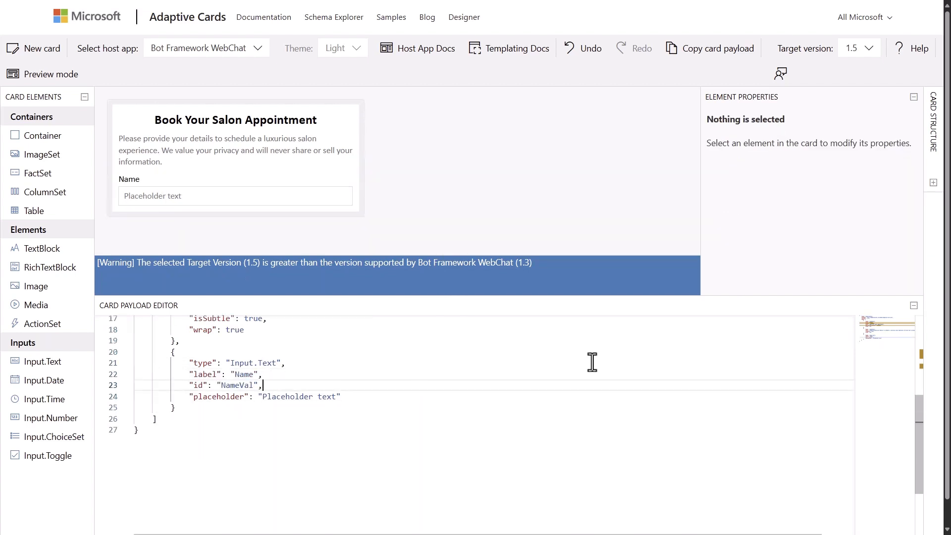
- Make the Name input required, with the error message "Name is required"
{"action": "key", "text": "Return"}
{"action": "type", "text": "\"isRequired\": "}
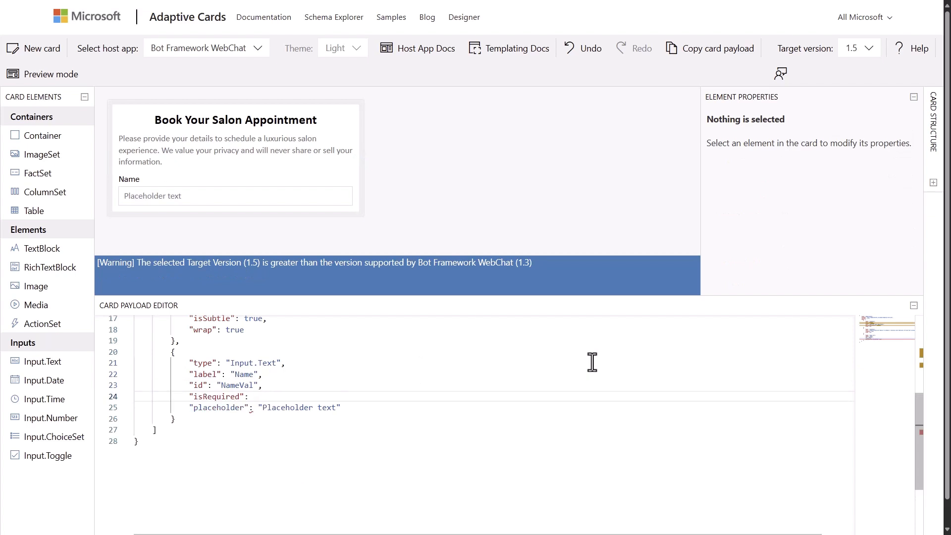
{"action": "type", "text": "true,"}
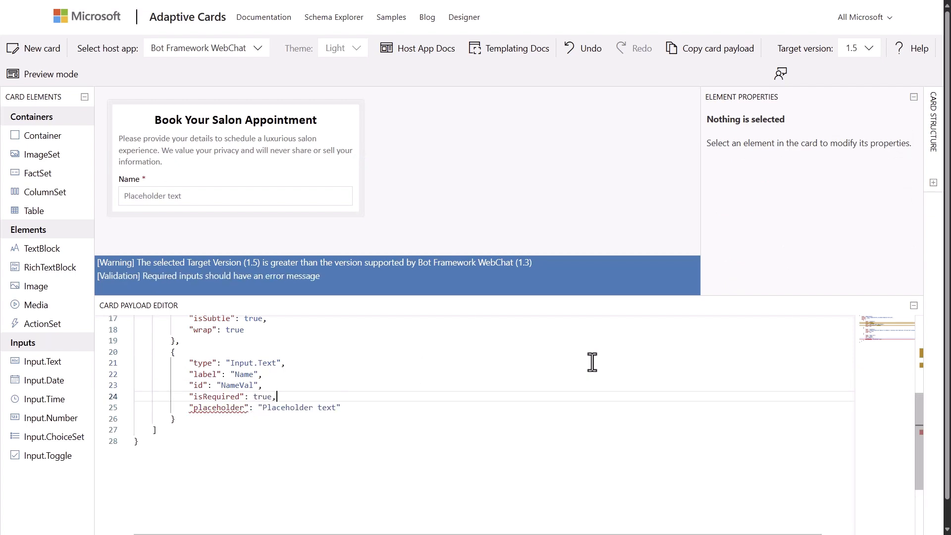
{"action": "key", "text": "Return"}
{"action": "type", "text": "\"errorMessage\": "}
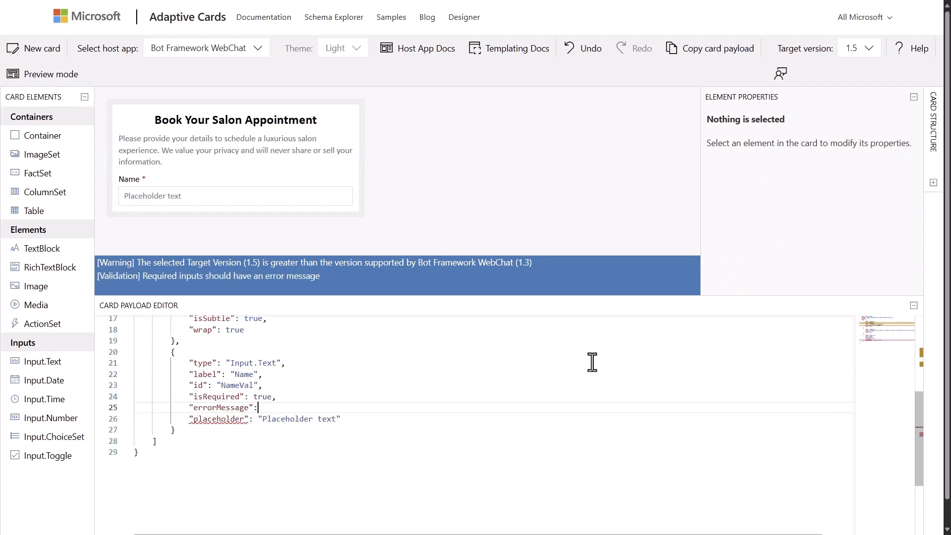
{"action": "type", "text": "\"Name is required"}
- Change the Name input's placeholder to "Enter your name"
{"action": "key", "text": "Down"}
{"action": "key", "text": "Left"}
{"action": "key", "text": "ctrl+BackSpace"}
{"action": "key", "text": "ctrl+BackSpace"}
{"action": "type", "text": "Enter your name"}
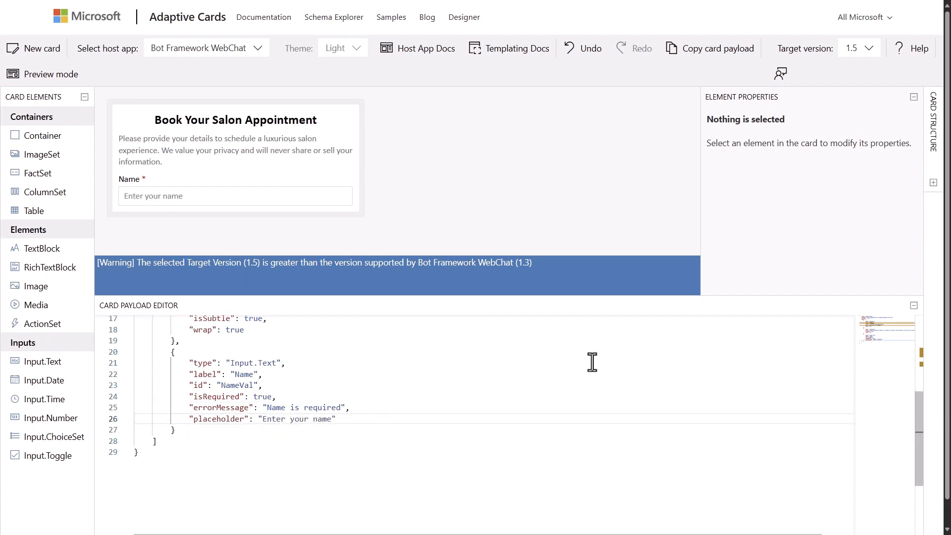
- Add a required Input.Text labelled "Email" with style "Email", id "EmailVal", error message "Email is required" and placeholder "Enter your email address"
{"action": "left_click", "coordinate": [316, 429]}
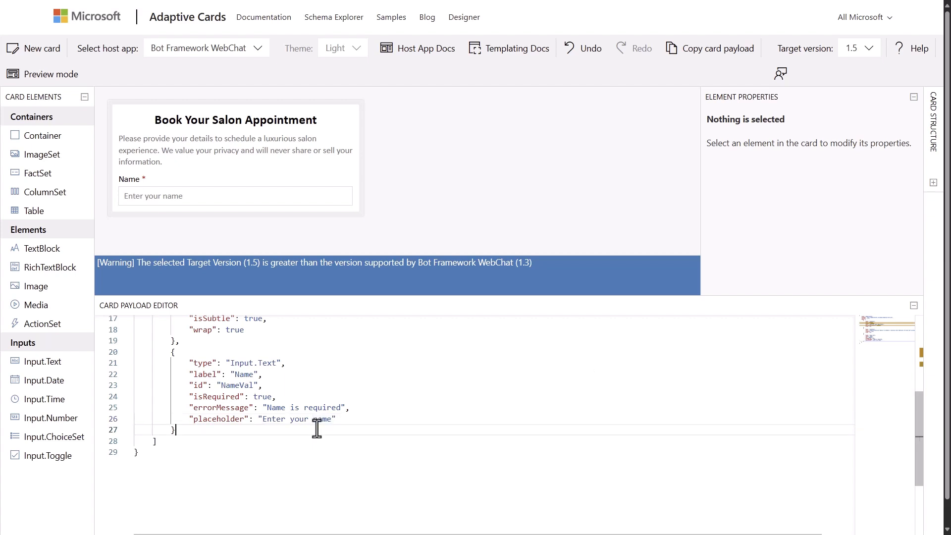
{"action": "type", "text": ", { \"type\": \"Input.Text\", \"label\": \"Email\", \"style\": \"Email\", \"id\": \"EmailVal\", \"isRequired\": true, \"errorMessage\": \"Email is required\", \"placeholder\": \"Enter your email address\" }"}
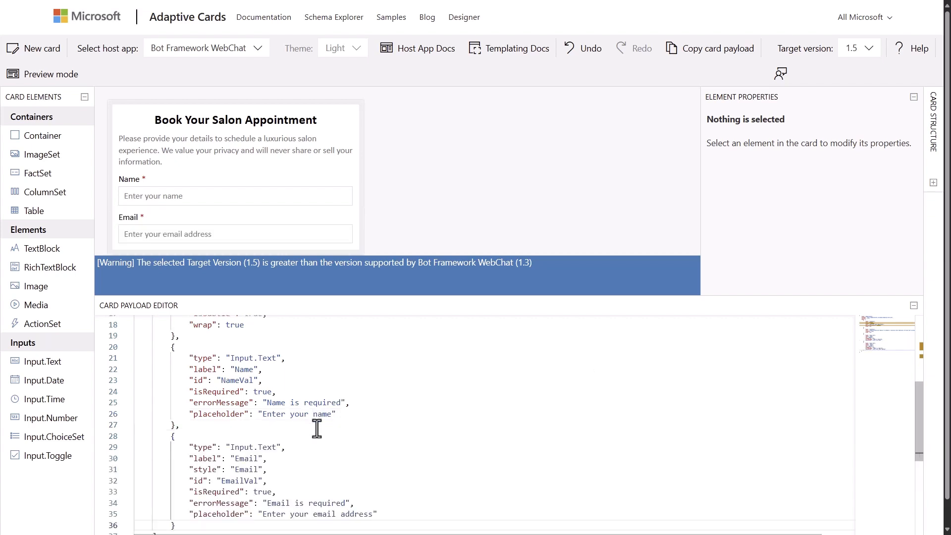
- Add an Input.ChoiceSet below the Email input, with the id "ServiceDropdown" and the label "Service"
{"action": "scroll", "coordinate": [548, 348], "scroll_direction": "down", "scroll_amount": 3}
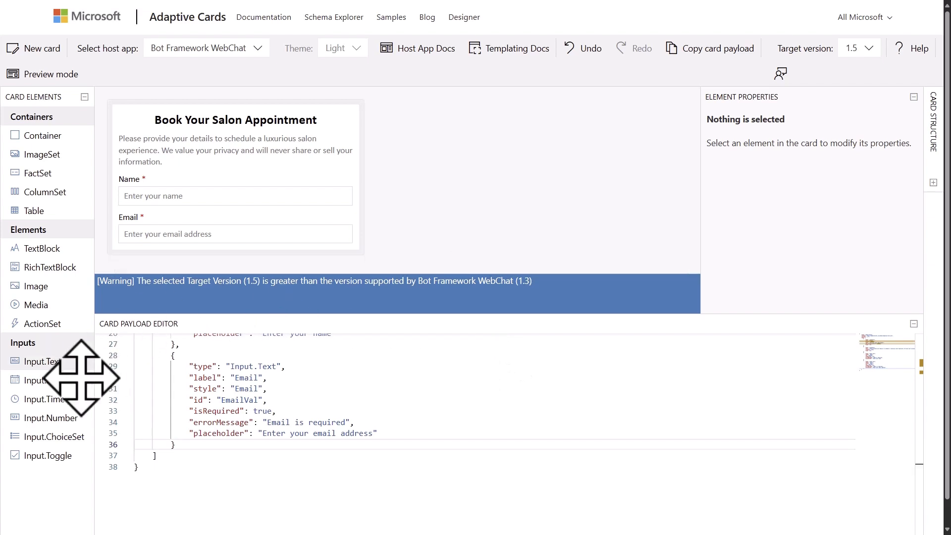
{"action": "left_click_drag", "start_coordinate": [55, 437], "coordinate": [129, 255]}
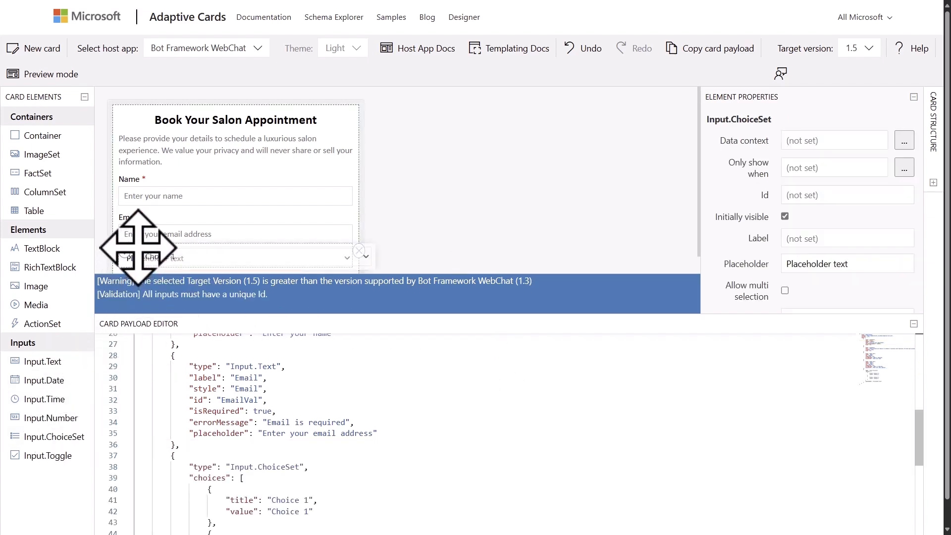
{"action": "scroll", "coordinate": [478, 392], "scroll_direction": "down", "scroll_amount": 5}
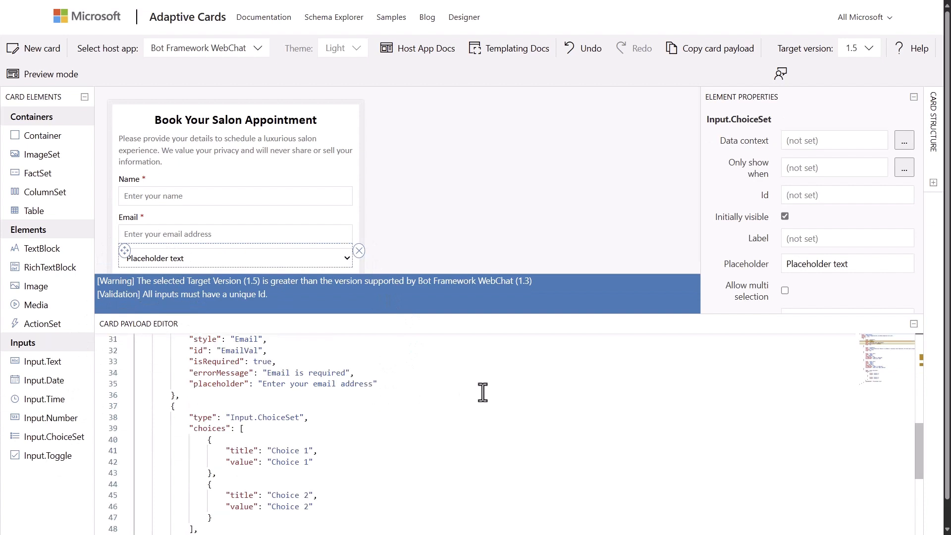
{"action": "left_click", "coordinate": [317, 343]}
{"action": "type", "text": "\"id\": \"ServiceDropdown\", \"label\": \"Service\","}
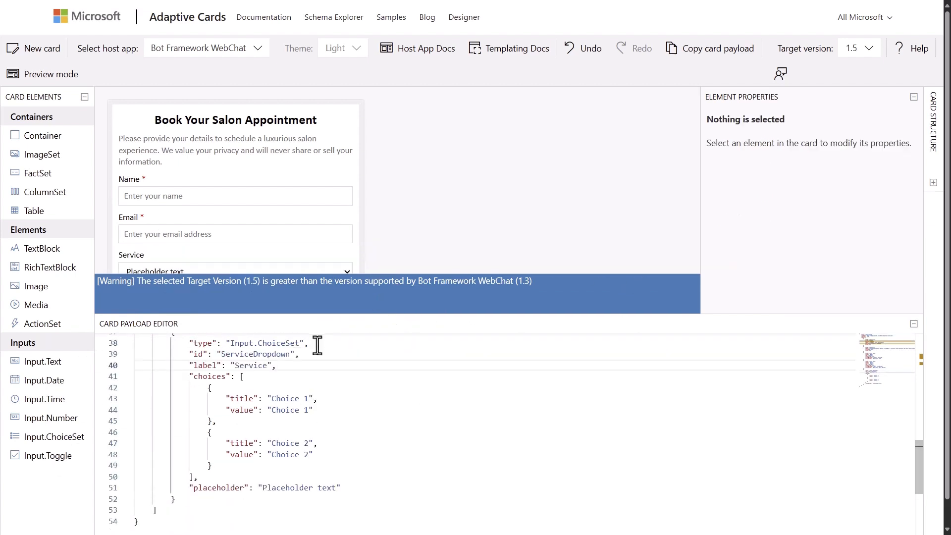
- Make the Service choice set required, with the error message "Service is required"
{"action": "type", "text": "\"isRequired\": true,"}
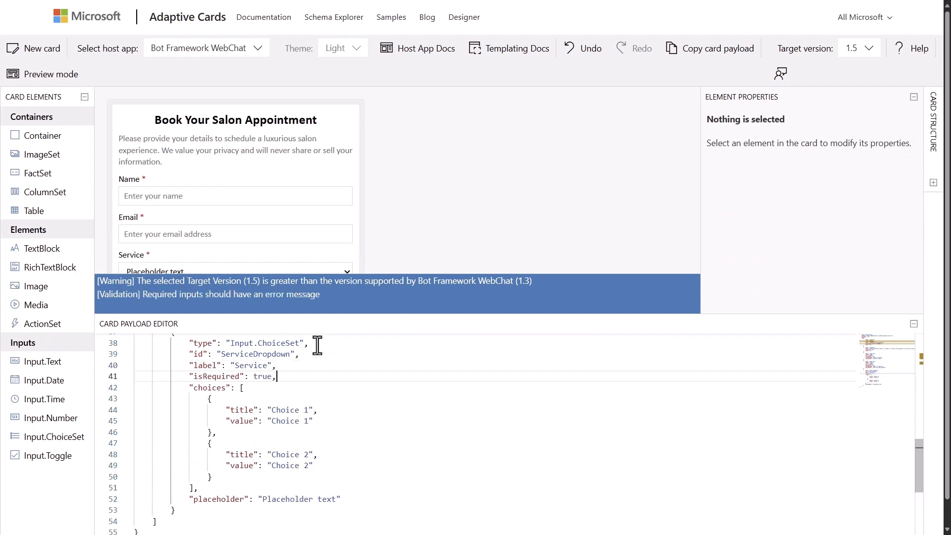
{"action": "key", "text": "Return"}
{"action": "type", "text": "\"errorMessage\": \"Service is required\","}
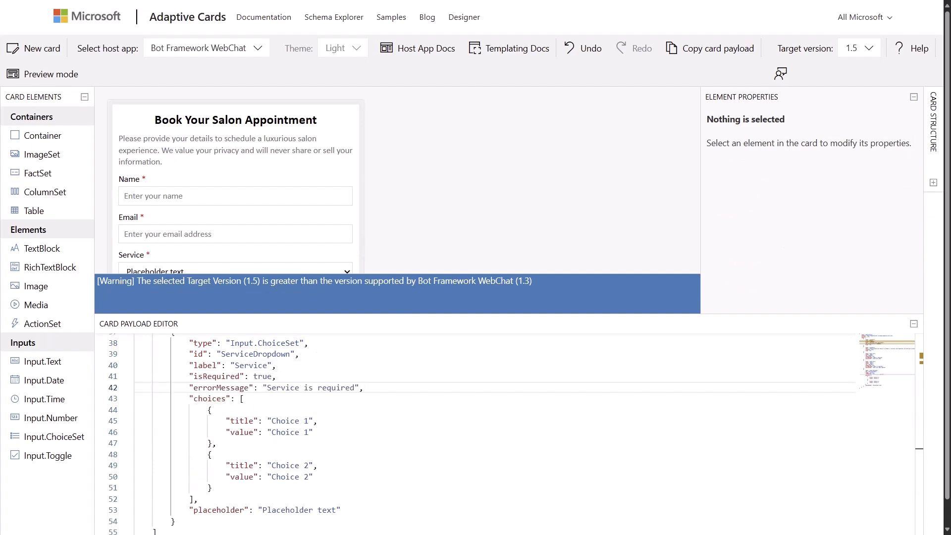
- Replace the sample Service choices with Hair, Manicure, Massage and Facial, and set the placeholder to "Select a service"
{"action": "left_click_drag", "start_coordinate": [189, 398], "coordinate": [253, 486]}
{"action": "type", "text": "\"choices\": [ { \"title\": \"Hair\", \"value\": \"Hair\" }, { \"title\": \"Manicure\", \"value\": \"Manicure\" }, { \"title\": \"Massage\", \"value\": \"Massage\" }, { \"title\": \"Facial\", \"value\": \"Facial\" }"}
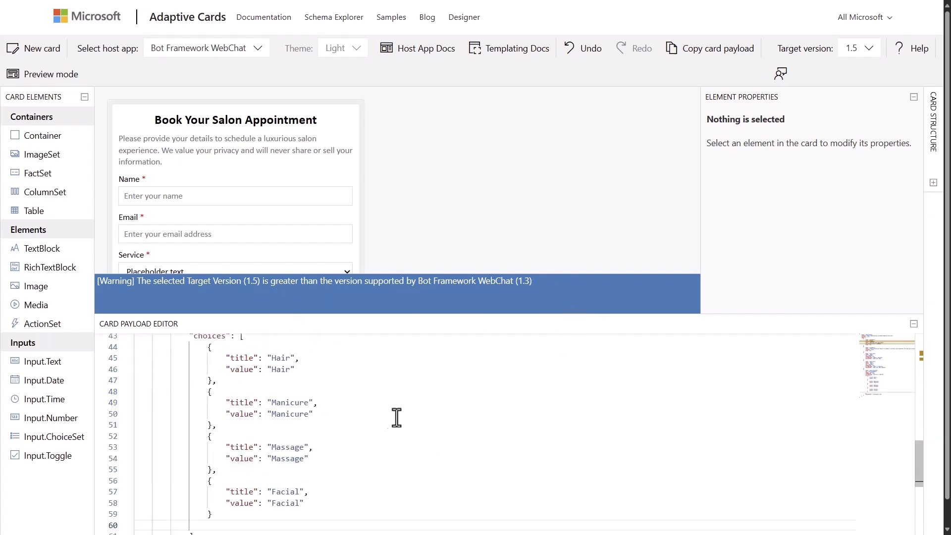
{"action": "scroll", "coordinate": [390, 415], "scroll_direction": "down", "scroll_amount": 2}
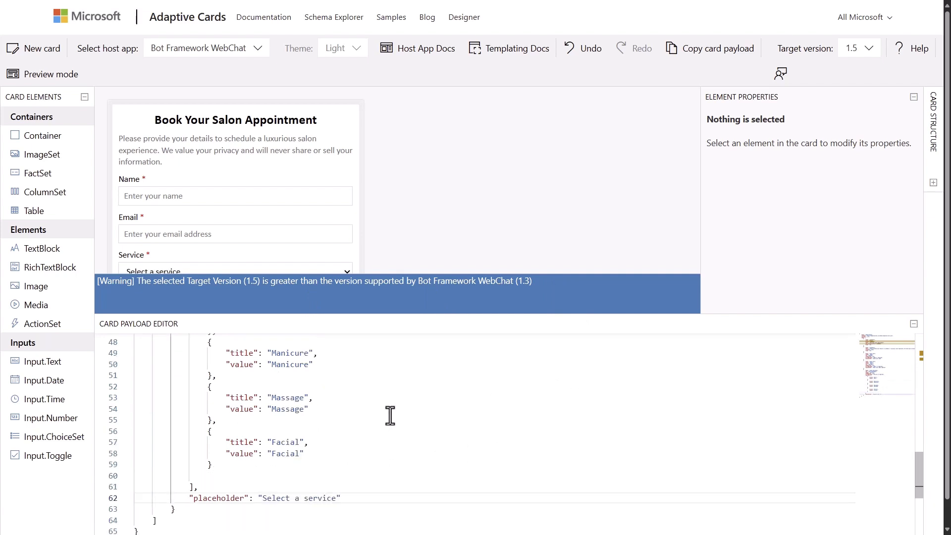
- Add an optional "Hairstyle (If applicable)" text input (HairstyleVal), plus required "Proposed appointment date" (DateVal) and "Proposed appointment time" (TimeVal) inputs
{"action": "scroll", "coordinate": [440, 389], "scroll_direction": "down", "scroll_amount": 5}
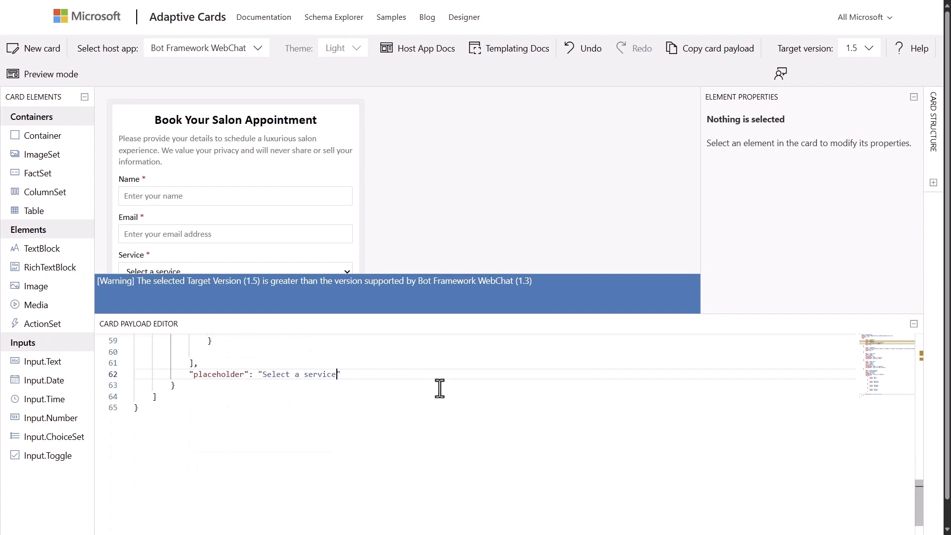
{"action": "scroll", "coordinate": [511, 449], "scroll_direction": "down", "scroll_amount": 1}
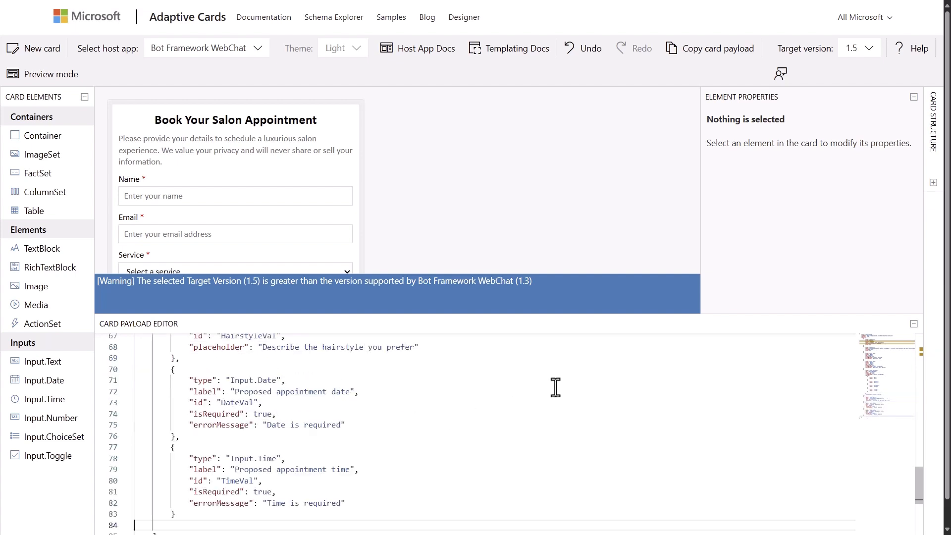
{"action": "scroll", "coordinate": [641, 358], "scroll_direction": "down", "scroll_amount": 1}
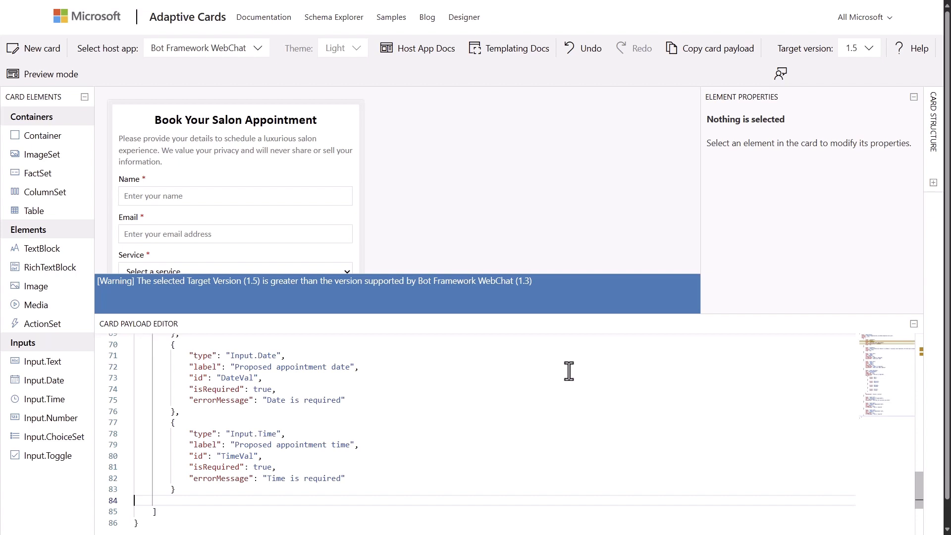
{"action": "key", "text": "BackSpace"}
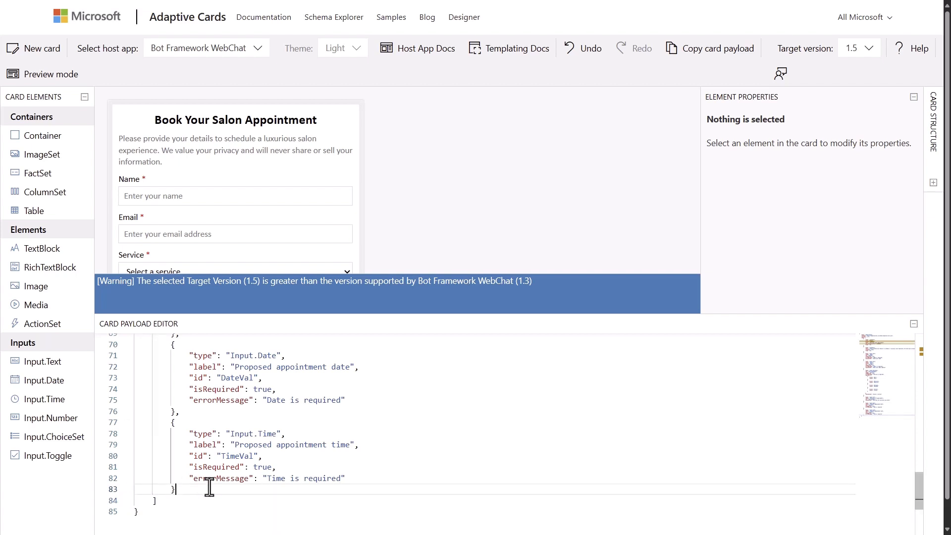
- Add an Action.Submit titled "Submit" after the card body and check the complete form in the preview
{"action": "type", "text": "], \"actions\": [ { \"type\": \"Action.Submit\", \"title\": \"Submit\" } ]"}
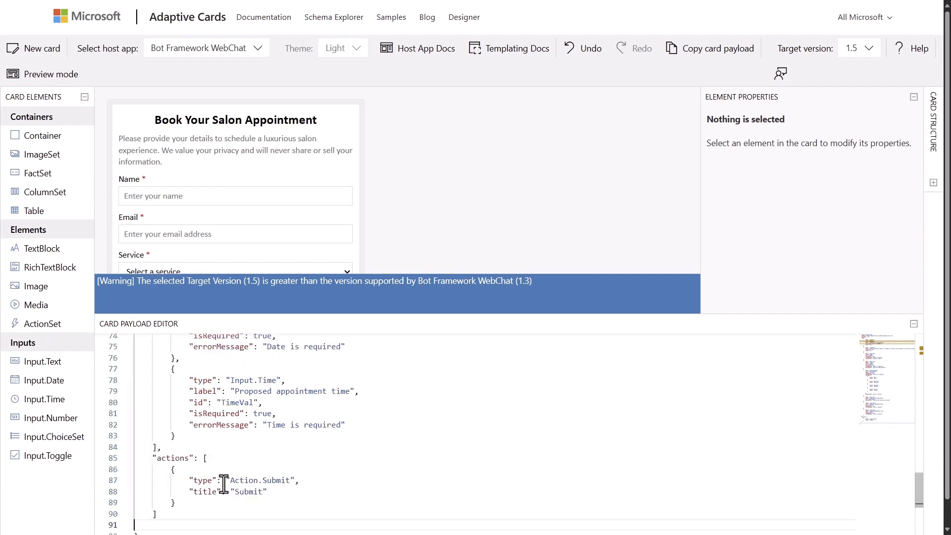
{"action": "scroll", "coordinate": [549, 412], "scroll_direction": "down", "scroll_amount": 5}
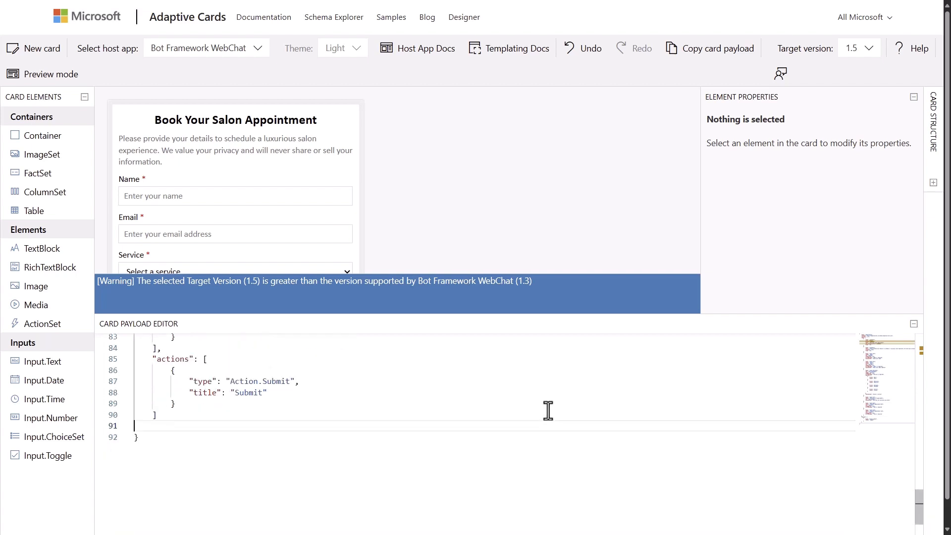
{"action": "left_click_drag", "start_coordinate": [439, 316], "coordinate": [440, 454]}
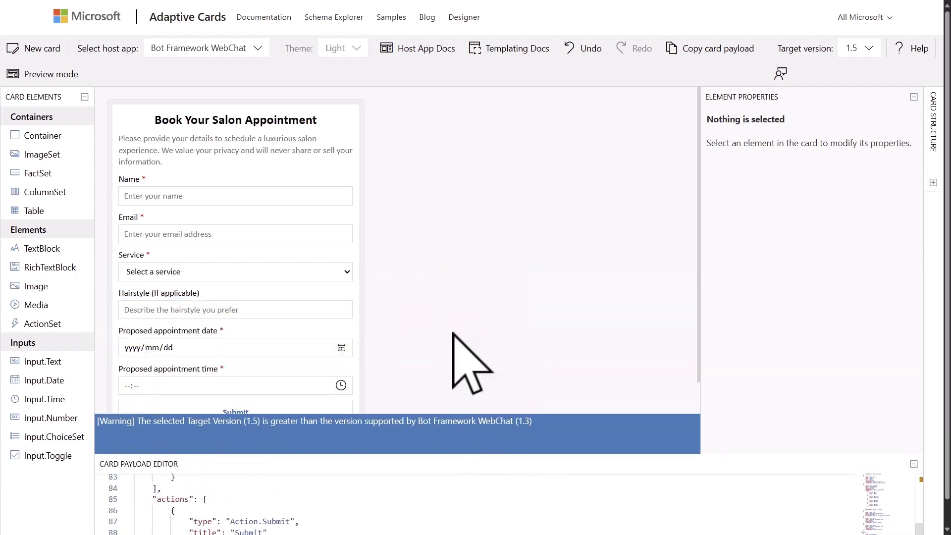
{"action": "scroll", "coordinate": [452, 333], "scroll_direction": "down", "scroll_amount": 1}
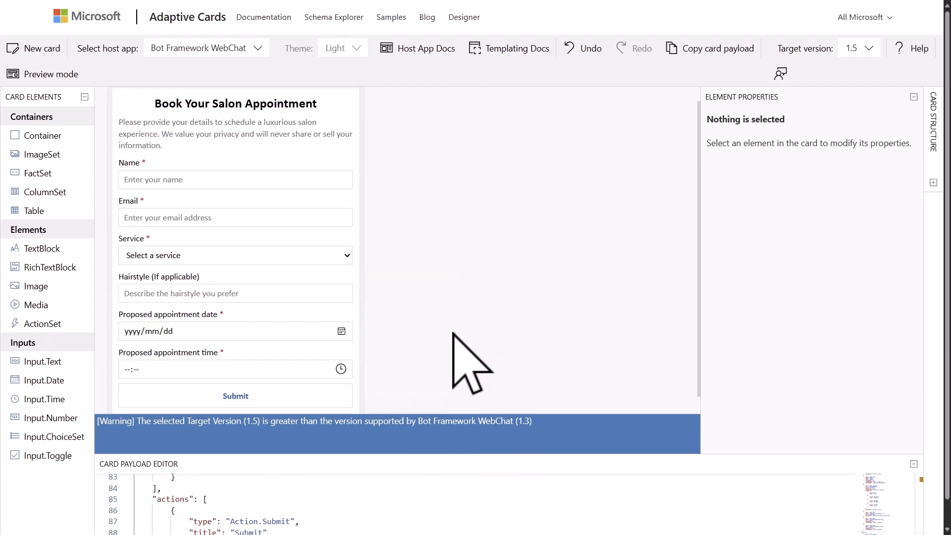
{"action": "left_click_drag", "start_coordinate": [446, 454], "coordinate": [440, 223]}
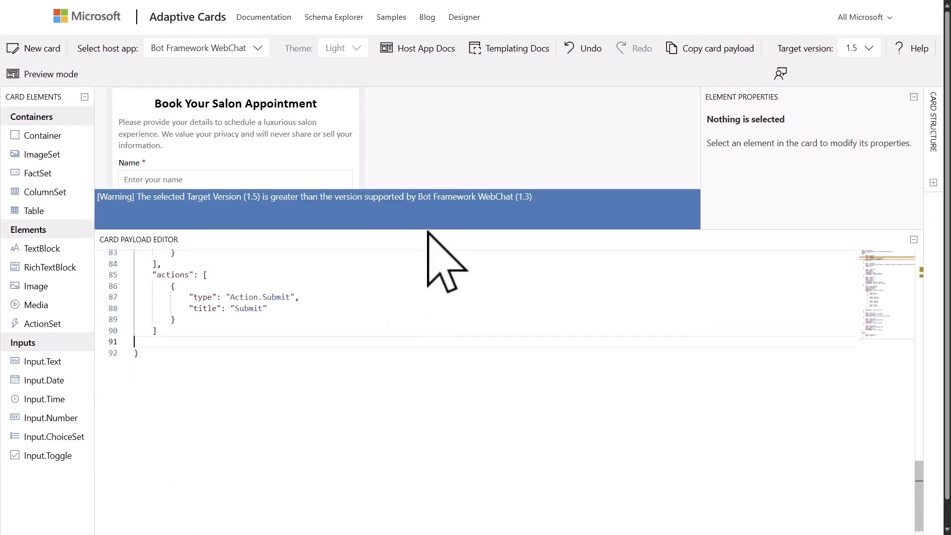
- Copy the entire card payload and use it to replace the JSON of the Adaptive Card node in Copilot Studio
{"action": "key", "text": "ctrl+a"}
{"action": "scroll", "coordinate": [355, 289], "scroll_direction": "up", "scroll_amount": 20}
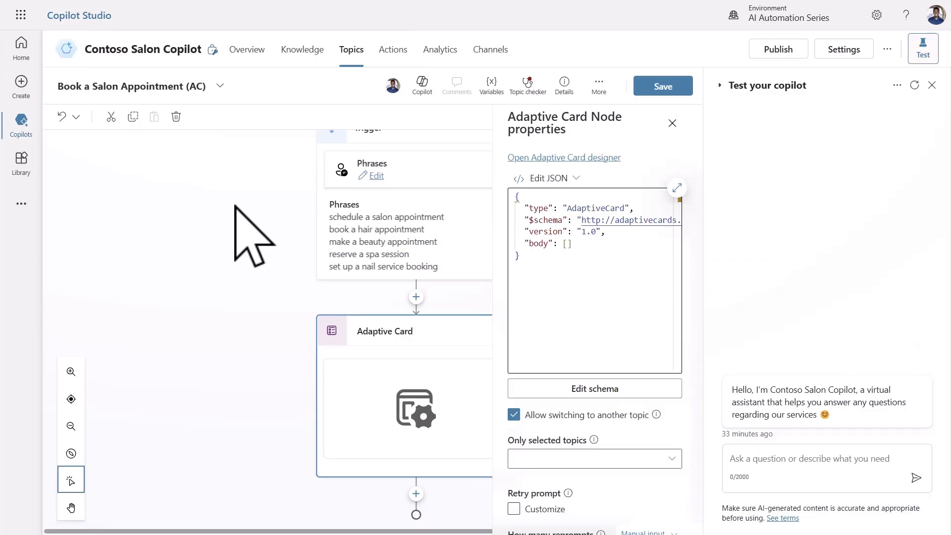
{"action": "left_click", "coordinate": [677, 188]}
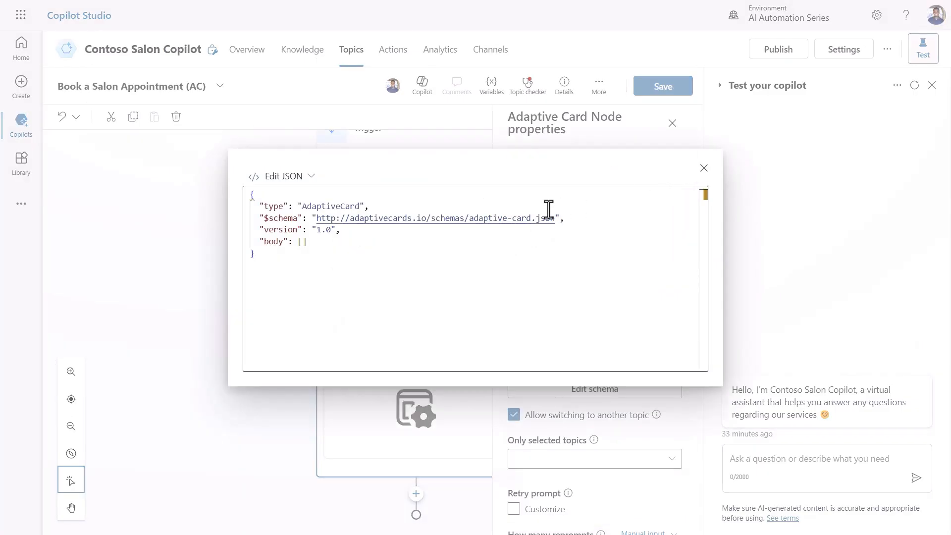
{"action": "key", "text": "ctrl+a"}
{"action": "key", "text": "ctrl+v"}
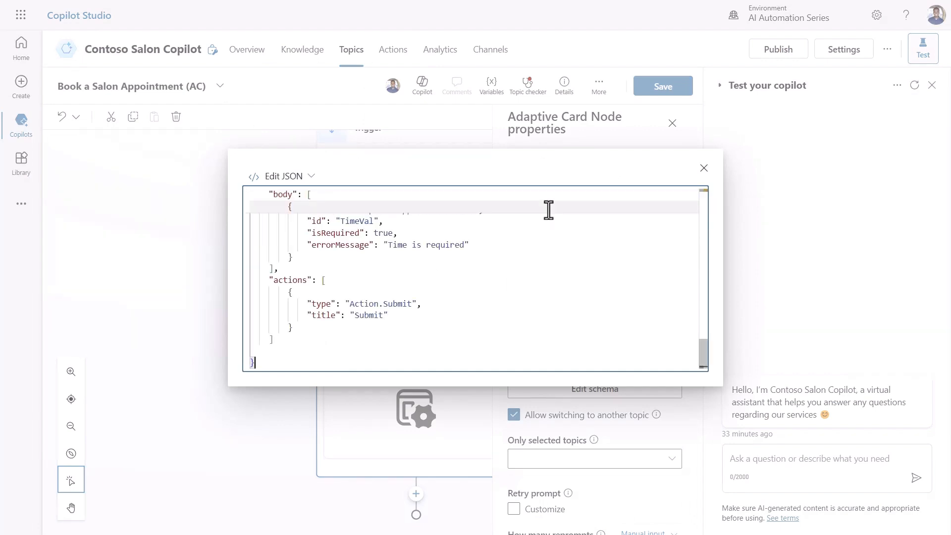
{"action": "left_click", "coordinate": [704, 169]}
{"action": "left_click", "coordinate": [672, 123]}
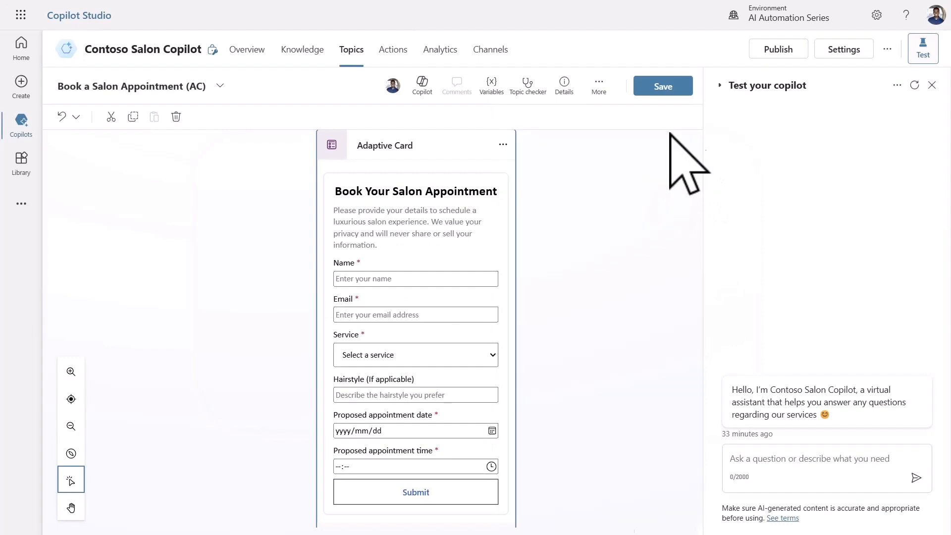
- Review the form rendered in the Adaptive Card node and the output variables listed beneath it
{"action": "scroll", "coordinate": [612, 227], "scroll_direction": "down", "scroll_amount": 5}
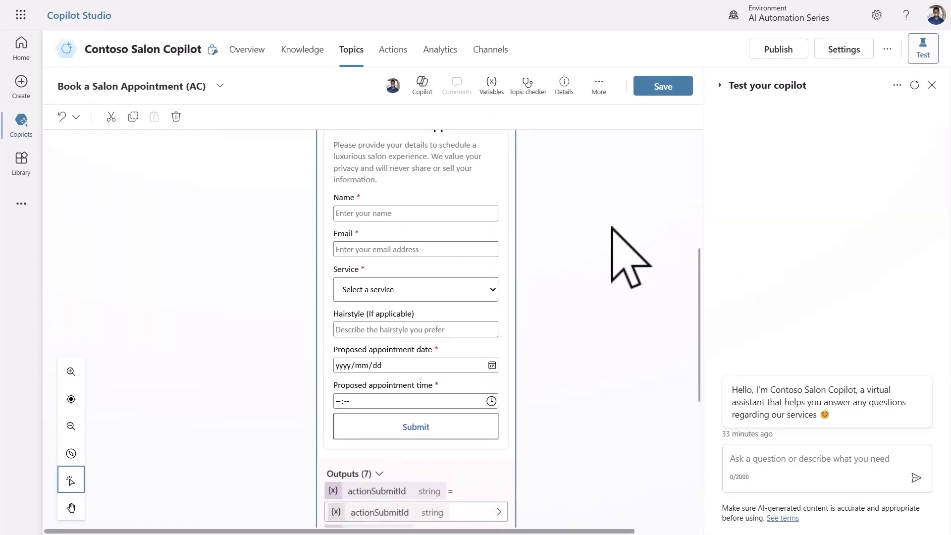
{"action": "scroll", "coordinate": [612, 227], "scroll_direction": "down", "scroll_amount": 7}
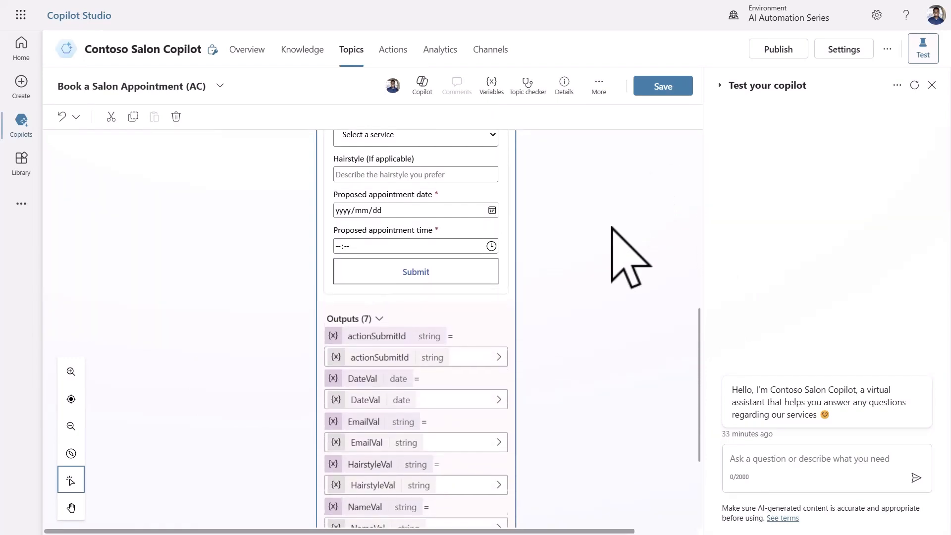
{"action": "scroll", "coordinate": [612, 227], "scroll_direction": "down", "scroll_amount": 1}
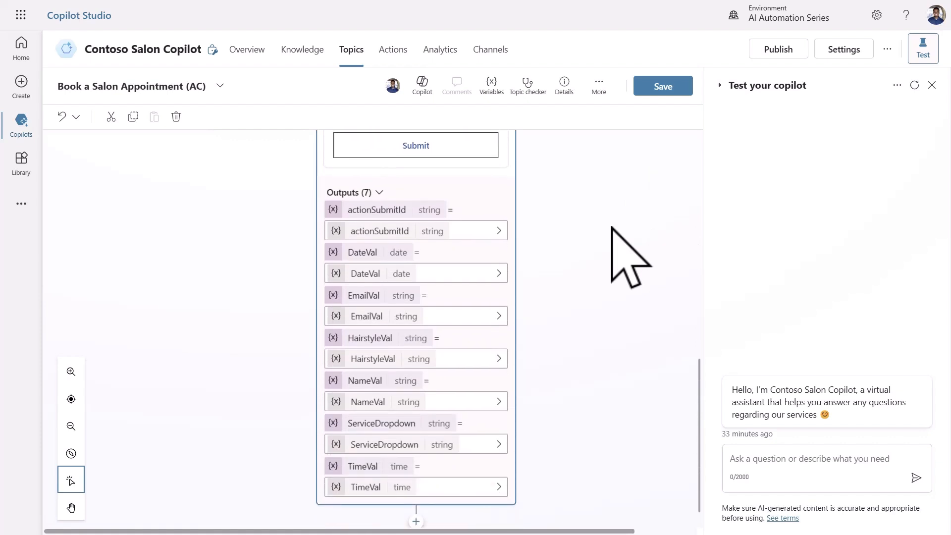
- Call the Add New Salon Appointment flow after the form, mapping NameVal, EmailVal, ServiceDropdown and HairstyleVal, plus a formula joining DateVal and TimeVal for Date/Time
{"action": "scroll", "coordinate": [510, 465], "scroll_direction": "down", "scroll_amount": 1}
{"action": "left_click", "coordinate": [416, 476]}
{"action": "scroll", "coordinate": [415, 488], "scroll_direction": "down", "scroll_amount": 3}
{"action": "mouse_move", "coordinate": [425, 495]}
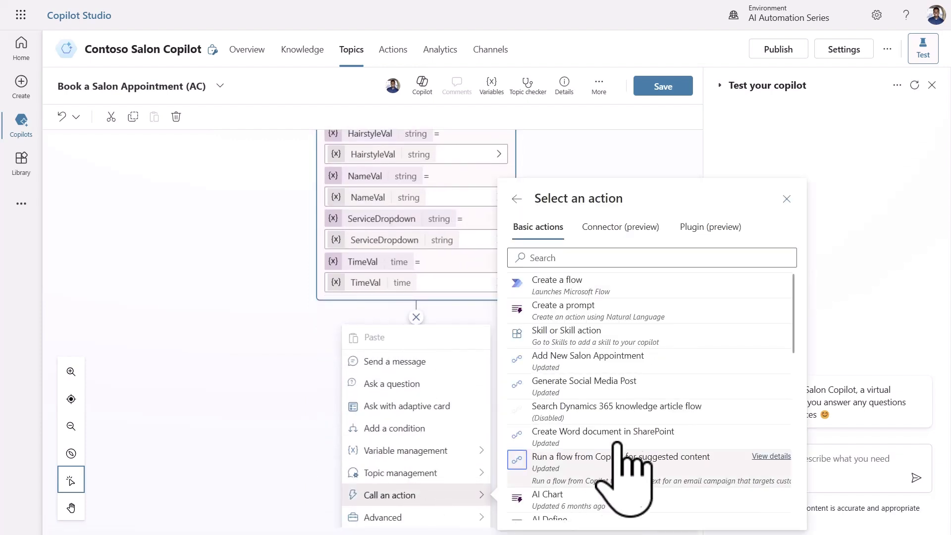
{"action": "left_click", "coordinate": [639, 358]}
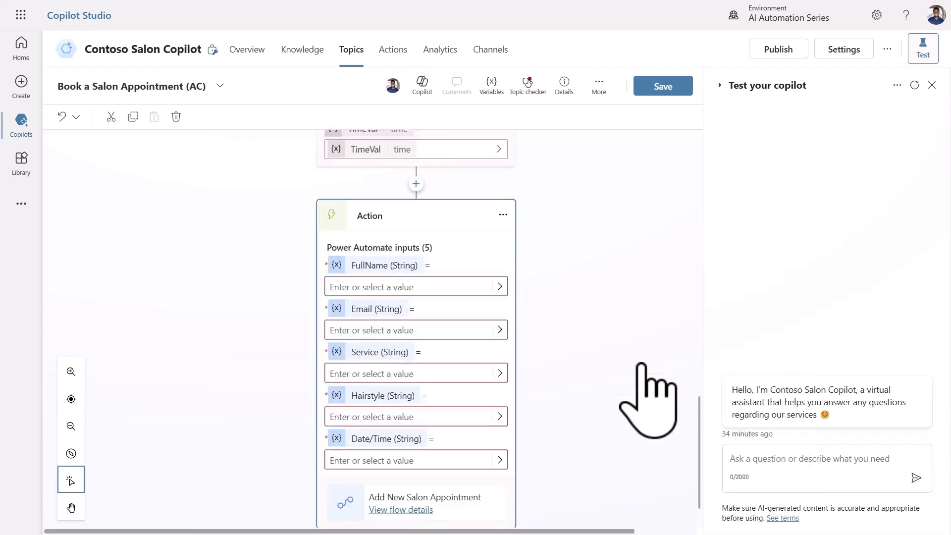
{"action": "scroll", "coordinate": [641, 367], "scroll_direction": "down", "scroll_amount": 1}
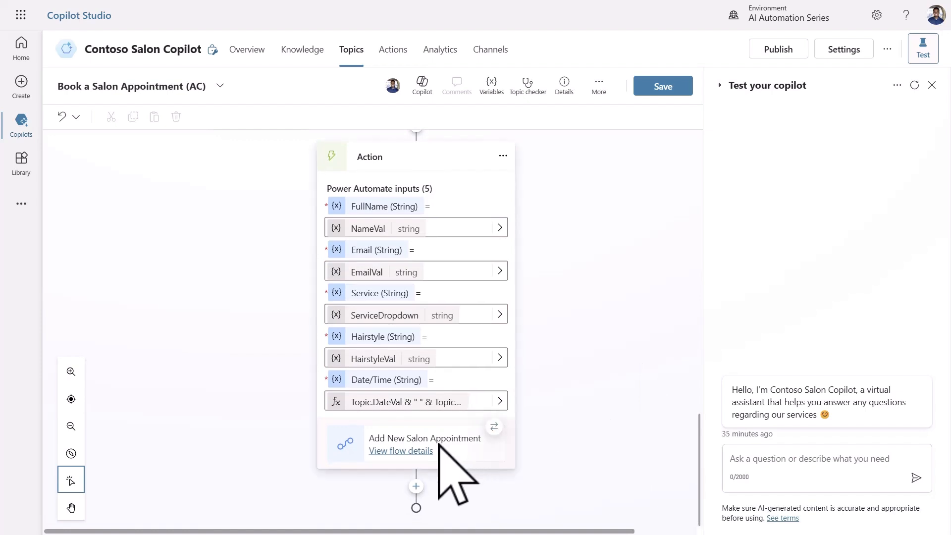
- Add a message node containing an adaptive card after the Add New Salon Appointment action
{"action": "left_click", "coordinate": [416, 486]}
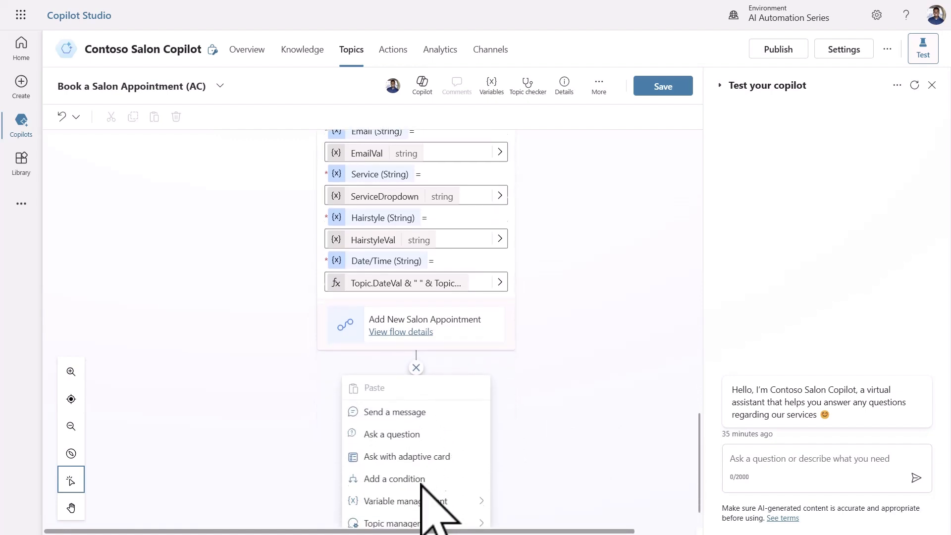
{"action": "left_click", "coordinate": [414, 364]}
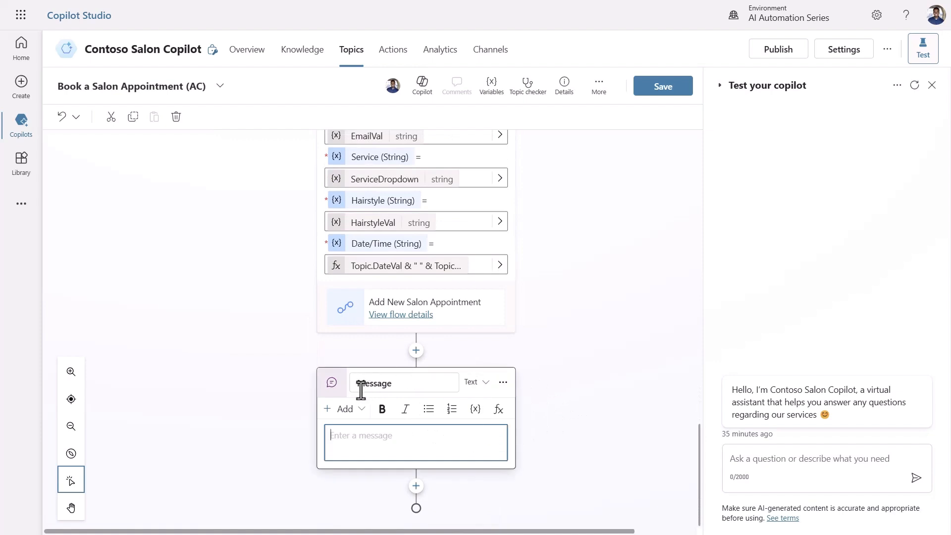
{"action": "left_click", "coordinate": [349, 409]}
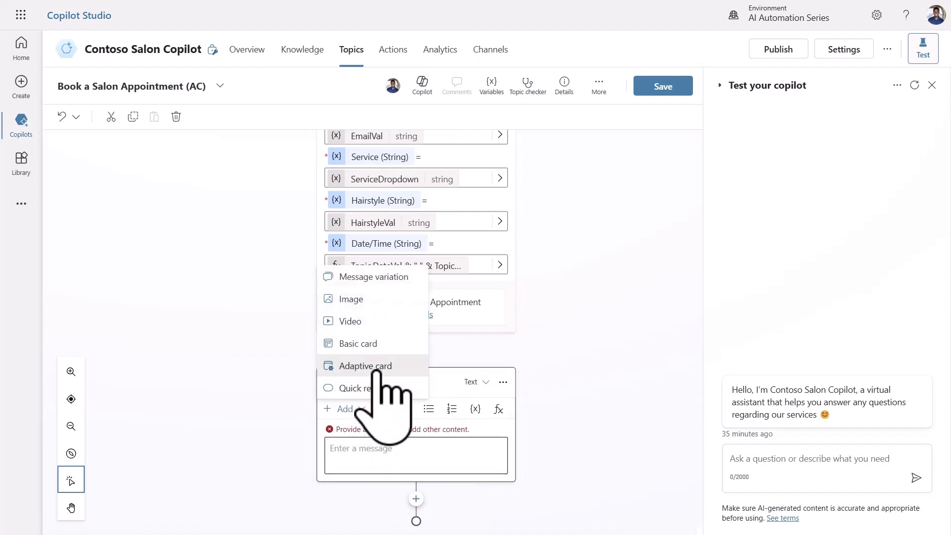
{"action": "left_click", "coordinate": [365, 366]}
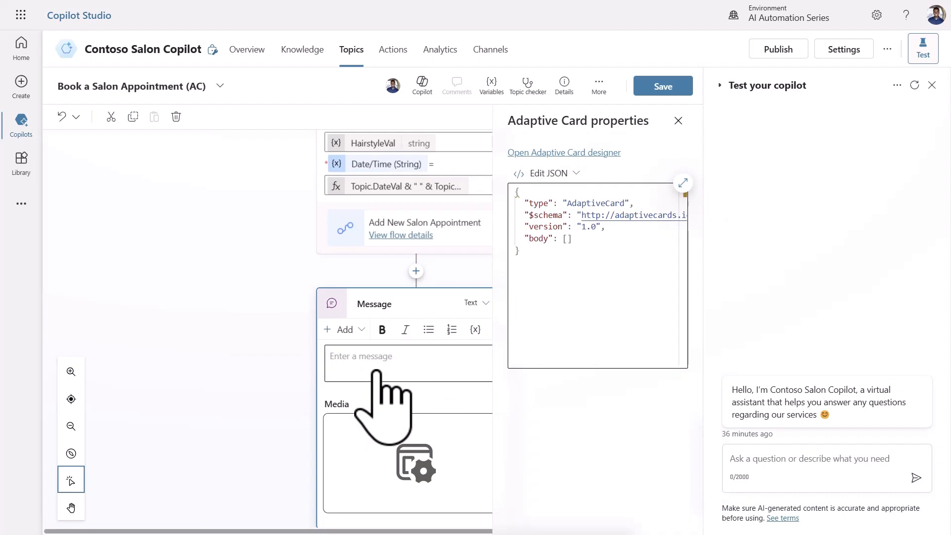
- Switch the message card's content to formula mode and replace it with the prepared "Thanks for the information!" confirmation card code
{"action": "left_click", "coordinate": [684, 182]}
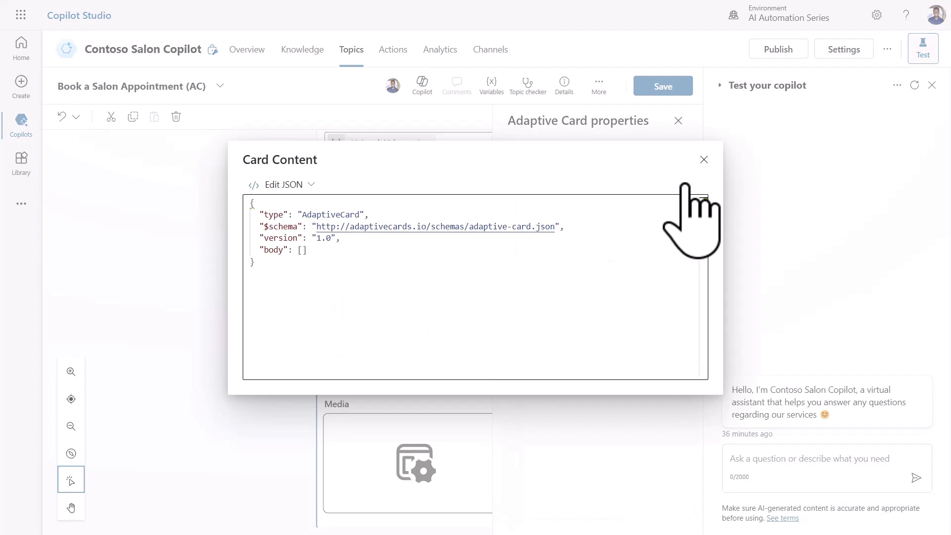
{"action": "left_click", "coordinate": [306, 186]}
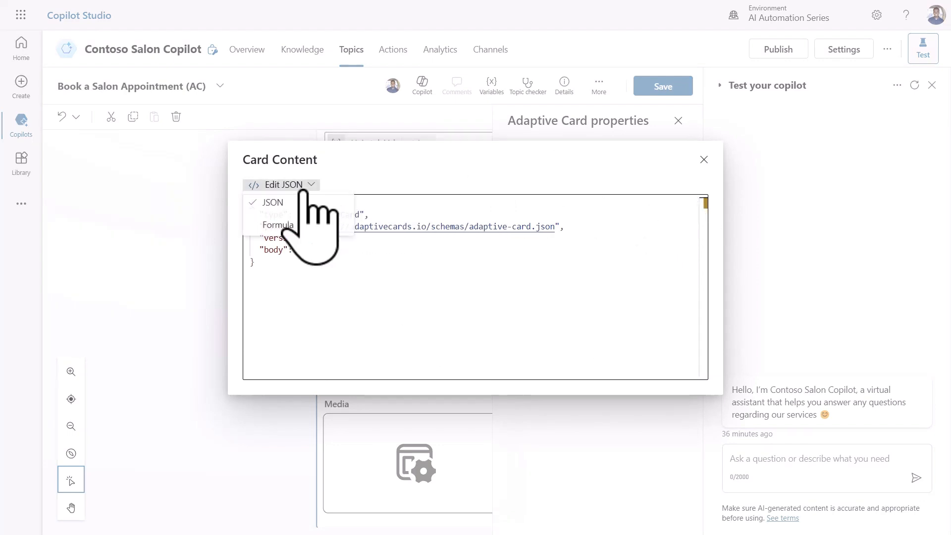
{"action": "left_click", "coordinate": [297, 226]}
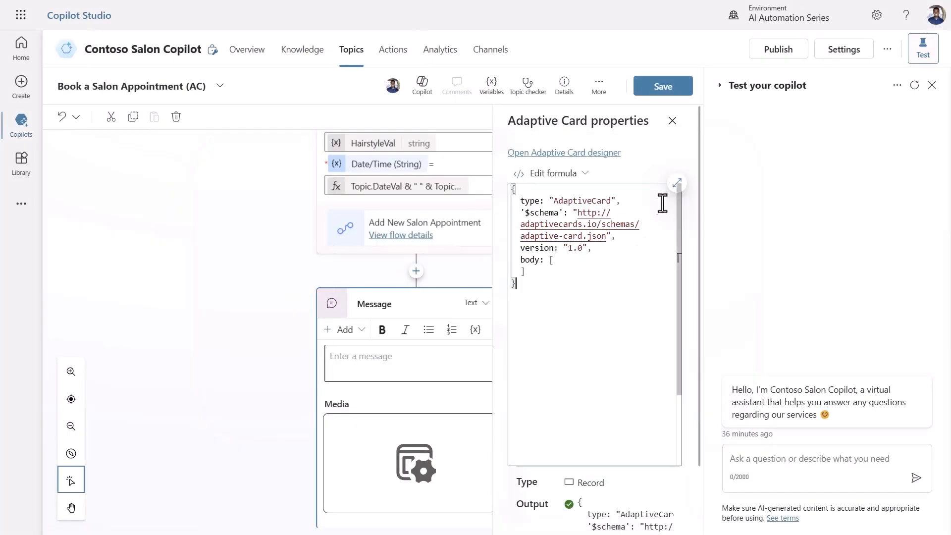
{"action": "left_click", "coordinate": [677, 183]}
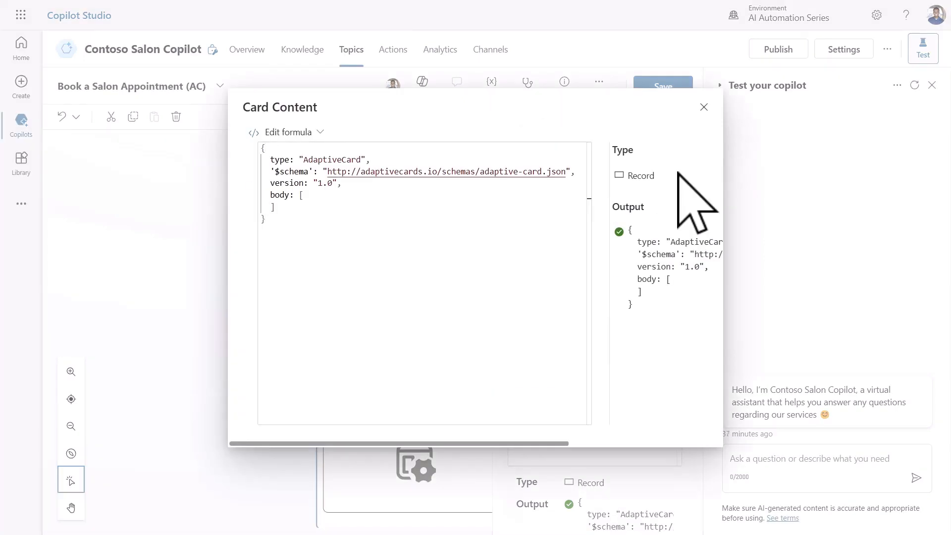
{"action": "key", "text": "ctrl+a"}
{"action": "key", "text": "ctrl+v"}
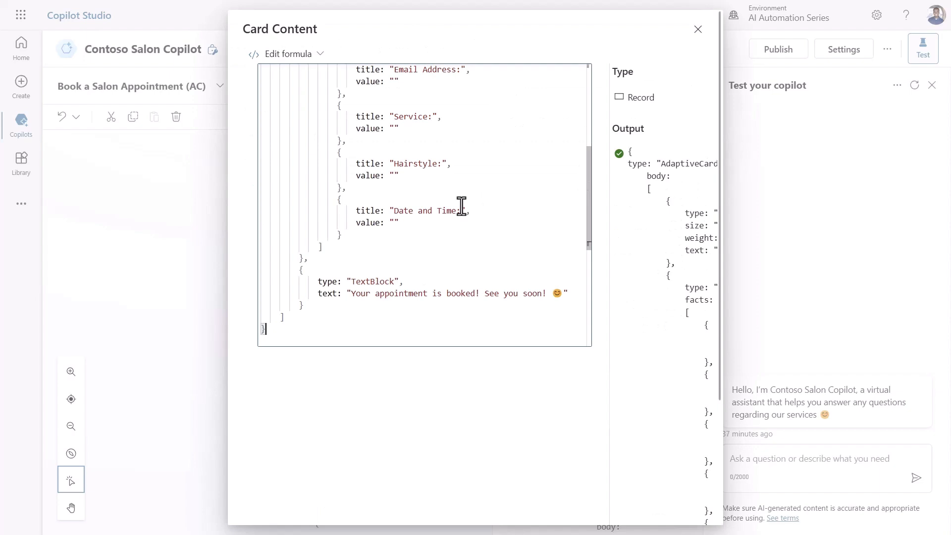
- Review the pasted card formula, checking its heading, the FactSet entries with empty values and the closing text block
{"action": "scroll", "coordinate": [461, 206], "scroll_direction": "up", "scroll_amount": 10}
{"action": "scroll", "coordinate": [358, 161], "scroll_direction": "up", "scroll_amount": 2}
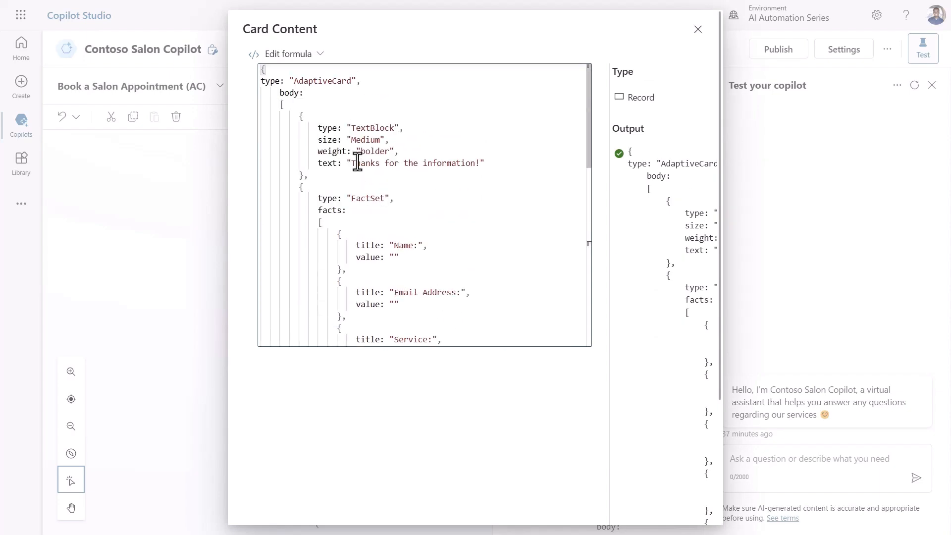
{"action": "scroll", "coordinate": [357, 161], "scroll_direction": "down", "scroll_amount": 2}
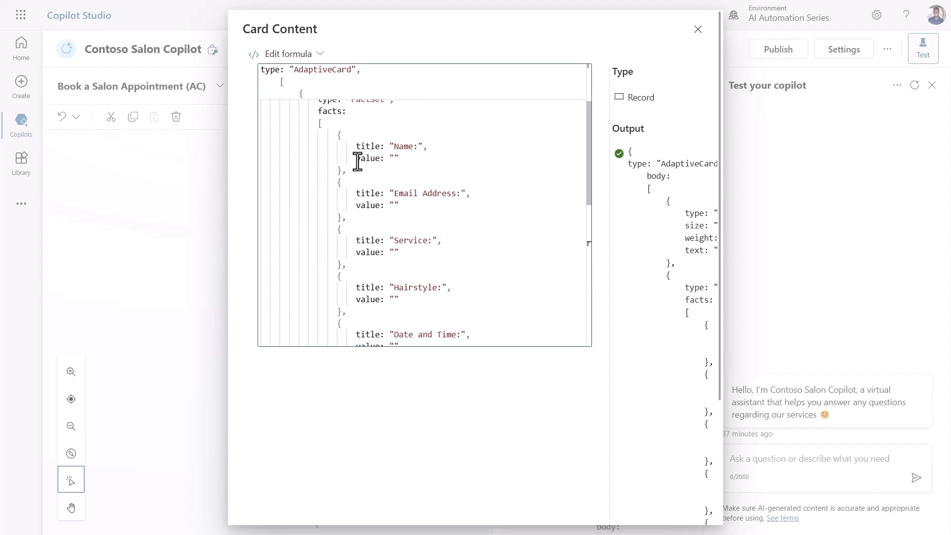
{"action": "scroll", "coordinate": [357, 161], "scroll_direction": "up", "scroll_amount": 1}
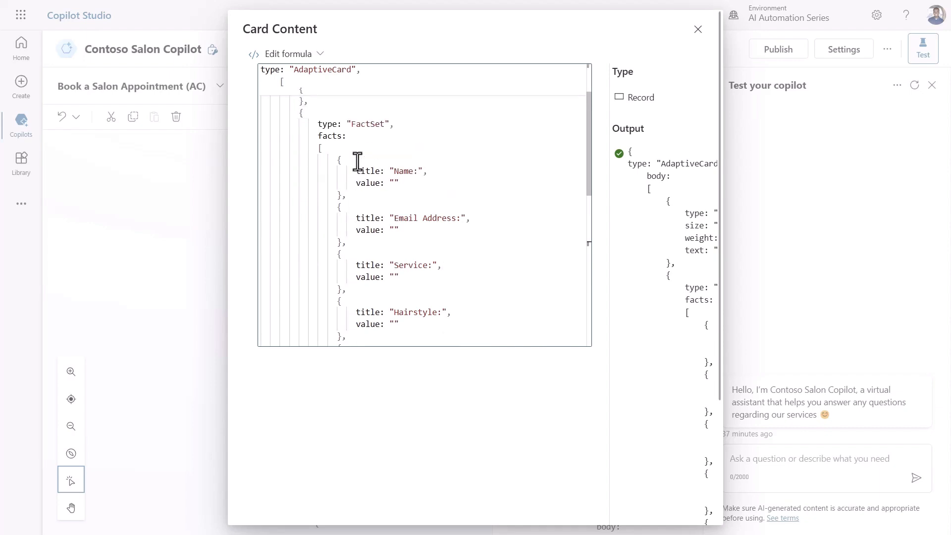
{"action": "scroll", "coordinate": [358, 161], "scroll_direction": "down", "scroll_amount": 5}
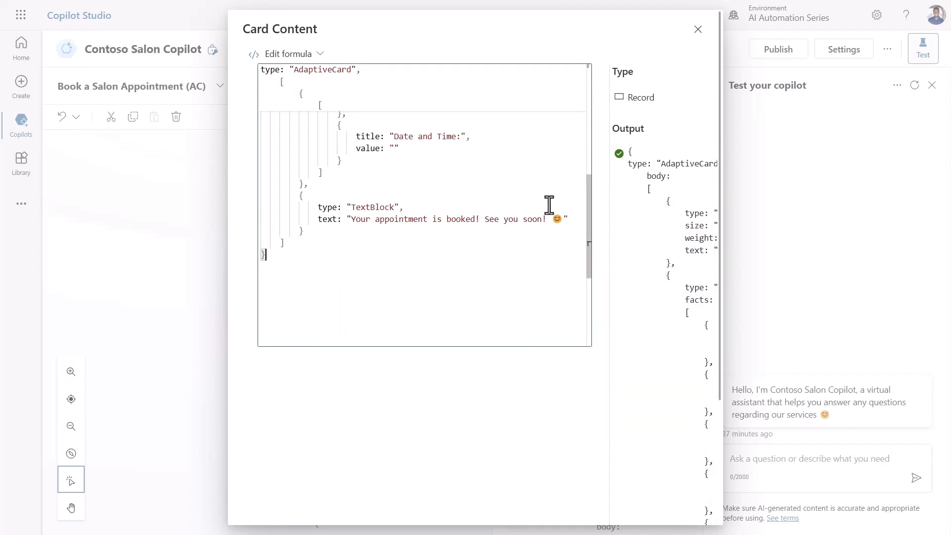
{"action": "scroll", "coordinate": [549, 204], "scroll_direction": "up", "scroll_amount": 3}
{"action": "scroll", "coordinate": [549, 204], "scroll_direction": "up", "scroll_amount": 2}
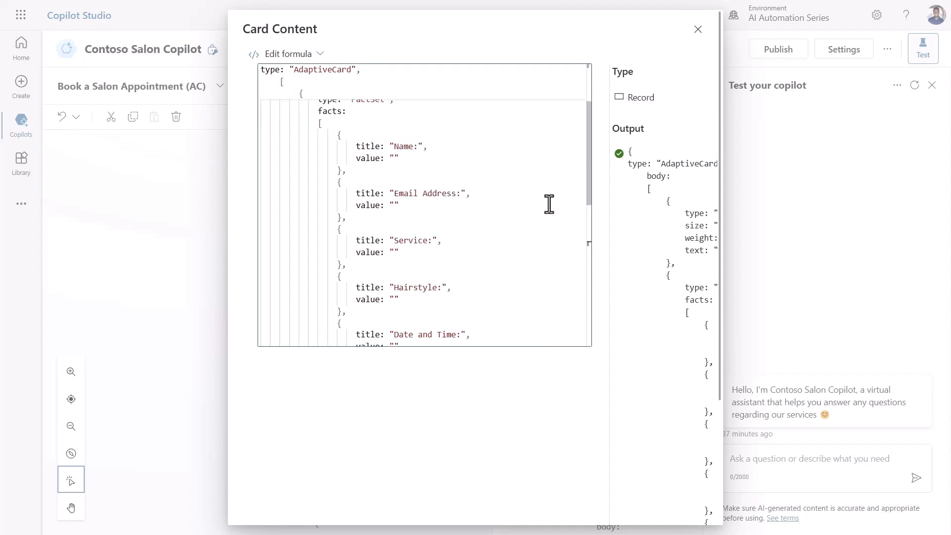
- Set the fact values for Name, Email Address, Service and Hairstyle to Topic.NameVal, Topic.EmailVal, Topic.ServiceDropdown and Topic.HairstyleVal
{"action": "key", "text": "BackSpace"}
{"action": "key", "text": "BackSpace"}
{"action": "type", "text": "Topic.NameVal"}
{"action": "key", "text": "Down"}
{"action": "key", "text": "Down"}
{"action": "key", "text": "Down"}
{"action": "key", "text": "Down"}
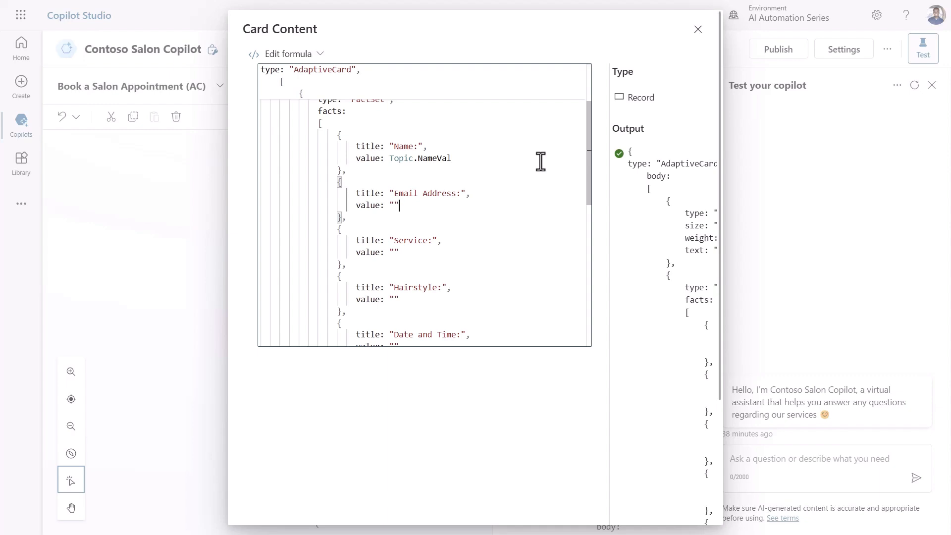
{"action": "key", "text": "BackSpace"}
{"action": "key", "text": "BackSpace"}
{"action": "type", "text": "Topic.EmailVal"}
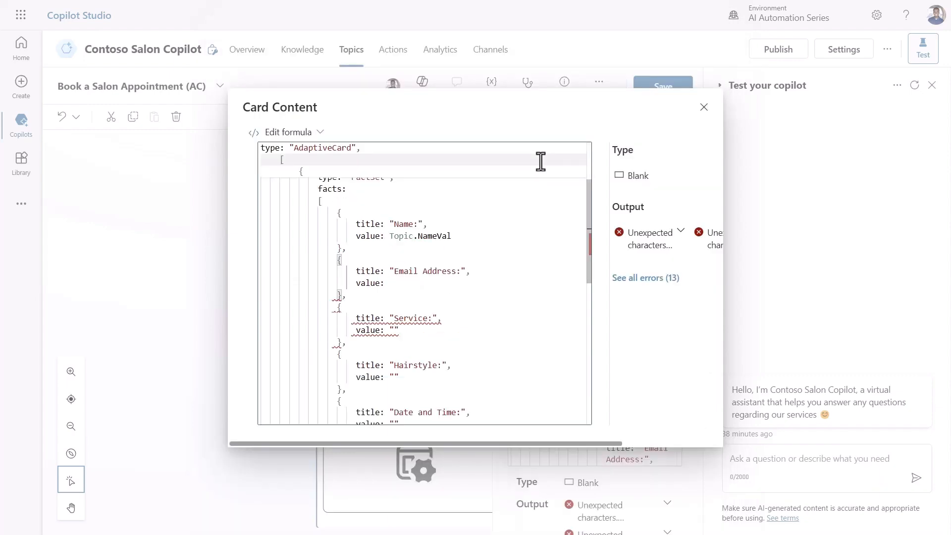
{"action": "key", "text": "Down"}
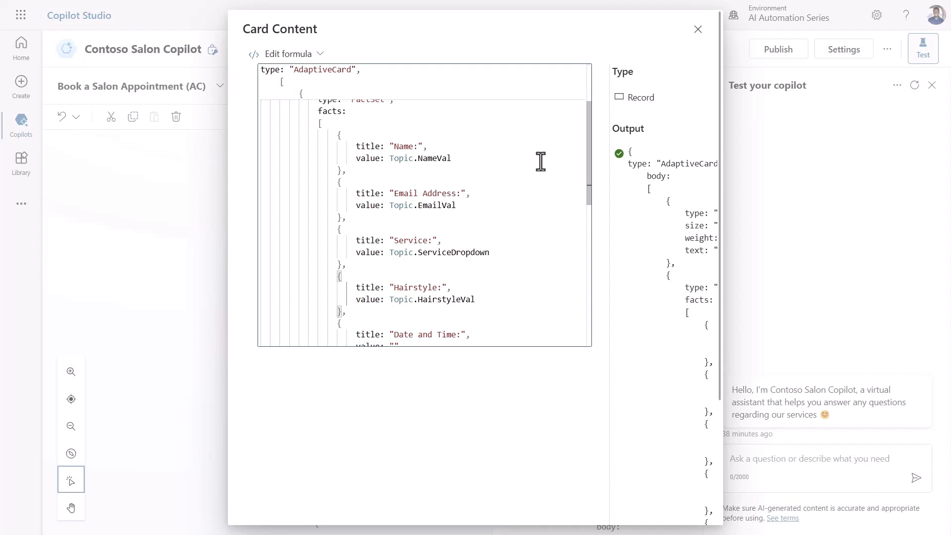
- Set the Date and Time fact value to Text(Topic.DateVal) & " " & Text(Topic.TimeVal) and close the expanded card content editor
{"action": "scroll", "coordinate": [541, 161], "scroll_direction": "down", "scroll_amount": 5}
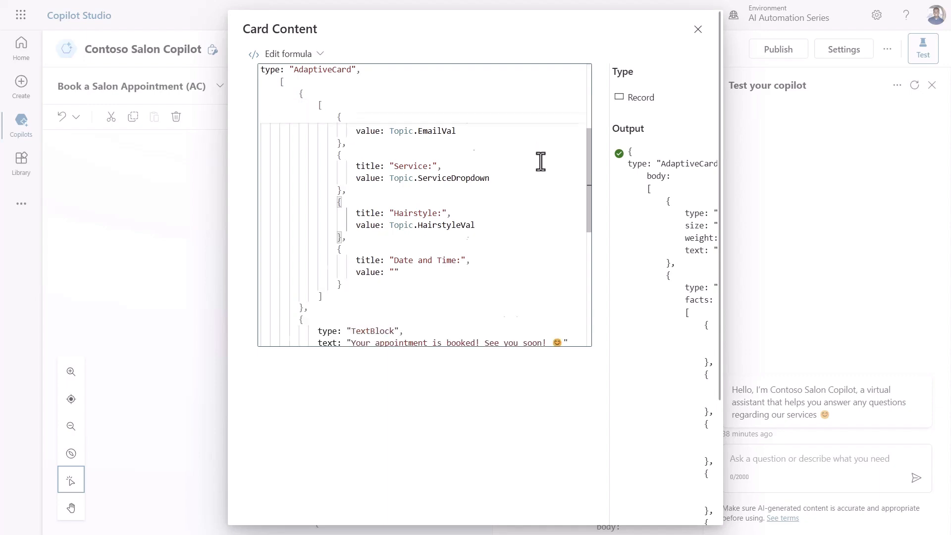
{"action": "key", "text": "BackSpace"}
{"action": "key", "text": "BackSpace"}
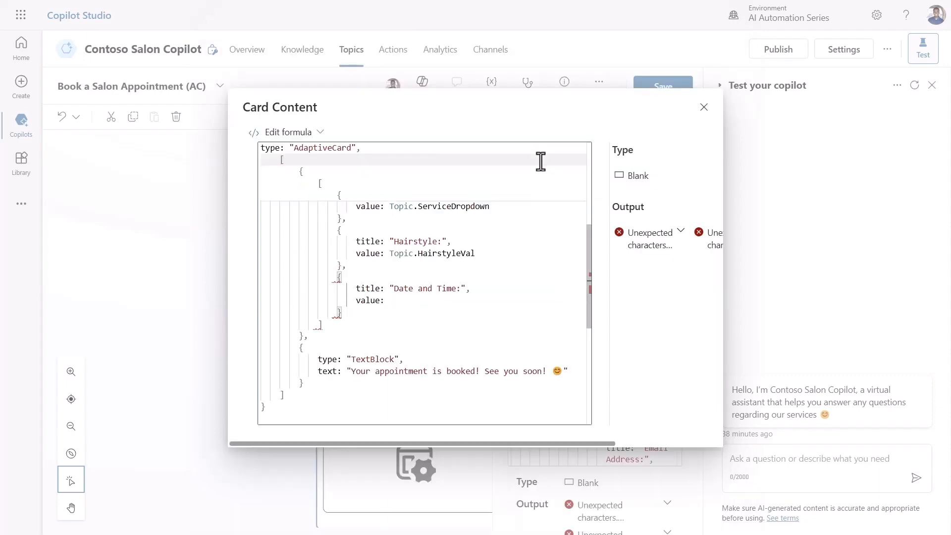
{"action": "type", "text": "Text("}
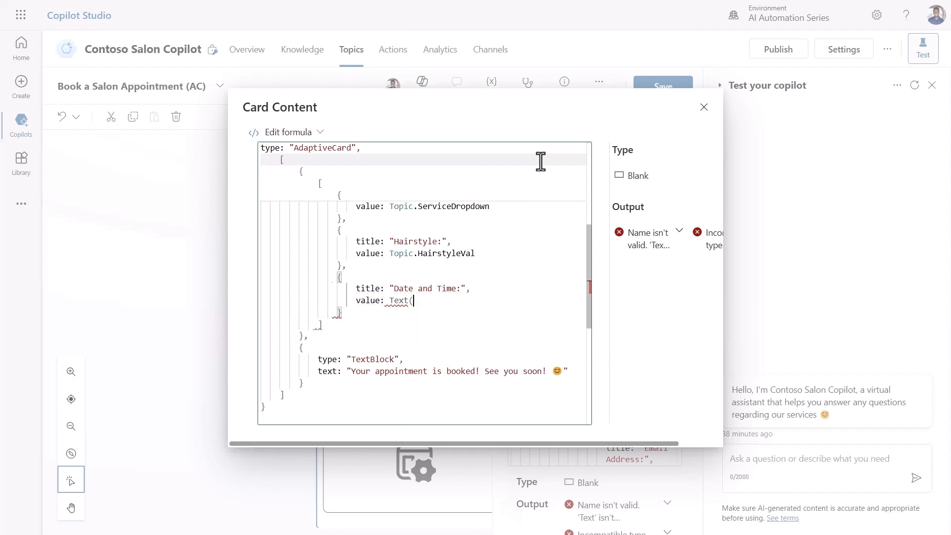
{"action": "type", "text": "Topic.DateVal)"}
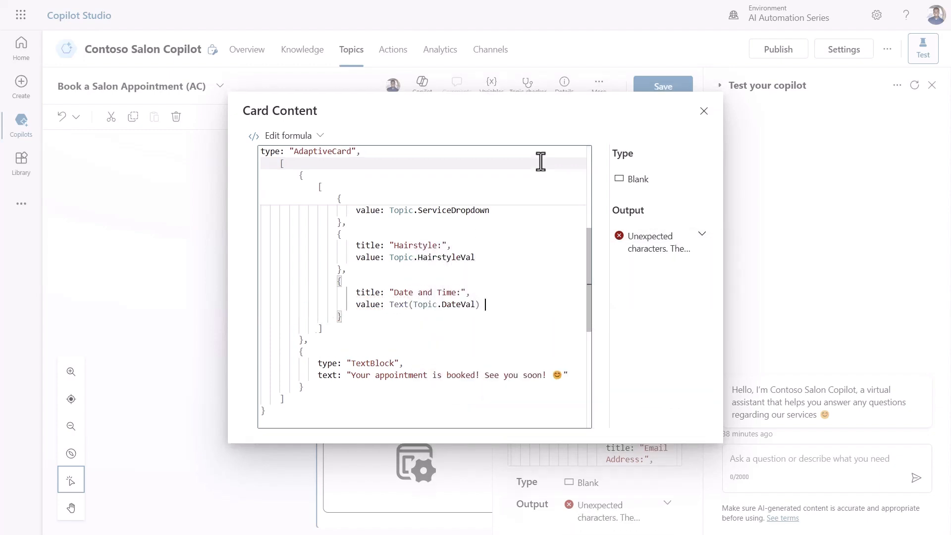
{"action": "type", "text": " & \" \" &"}
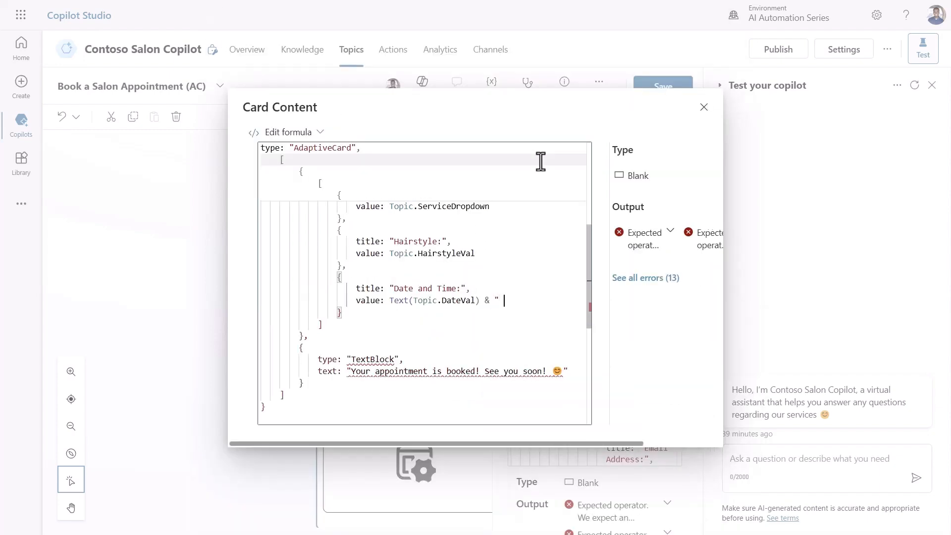
{"action": "type", "text": " Text(Topic."}
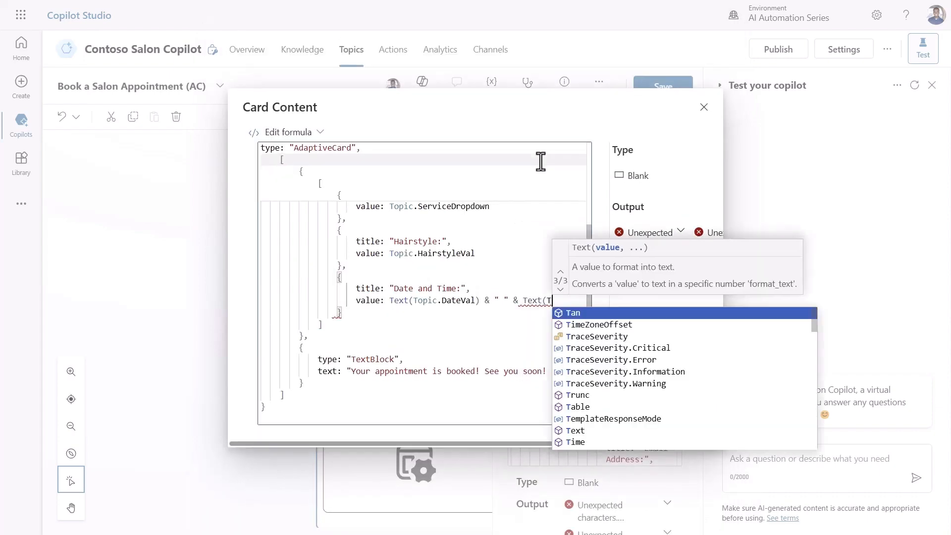
{"action": "type", "text": "TimeVal)"}
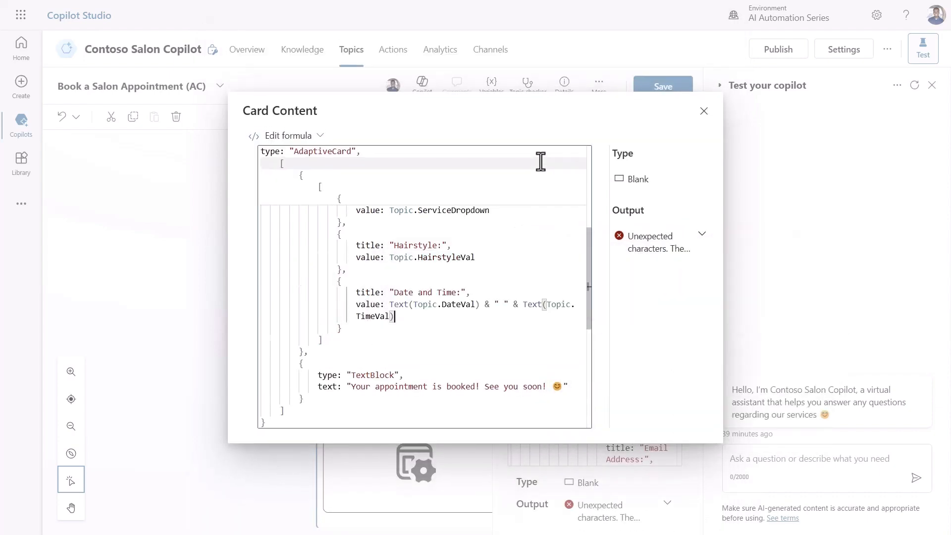
{"action": "left_click", "coordinate": [698, 30]}
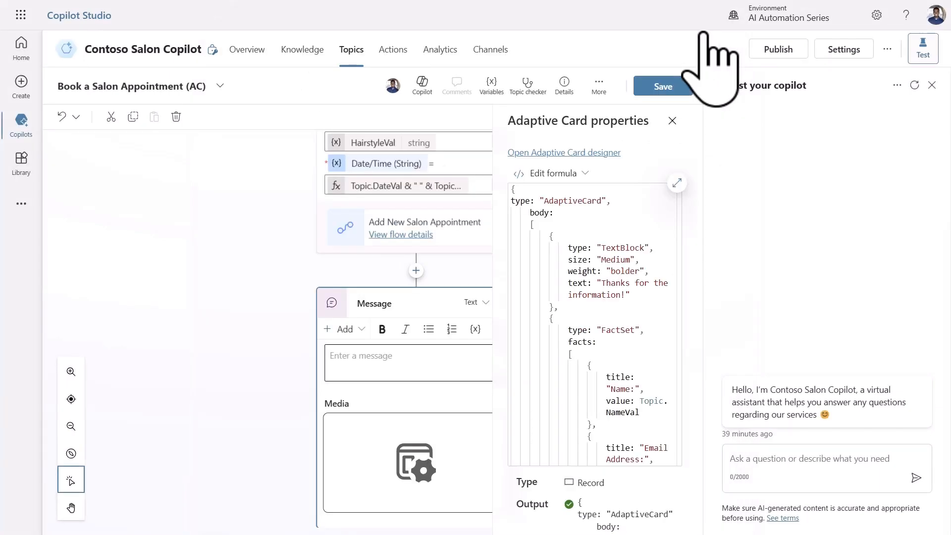
- Add a redirect to the End of Conversation topic after the message card and save the topic
{"action": "left_click", "coordinate": [672, 120]}
{"action": "scroll", "coordinate": [435, 509], "scroll_direction": "down", "scroll_amount": 2}
{"action": "left_click", "coordinate": [416, 502]}
{"action": "mouse_move", "coordinate": [418, 482]}
{"action": "mouse_move", "coordinate": [545, 409]}
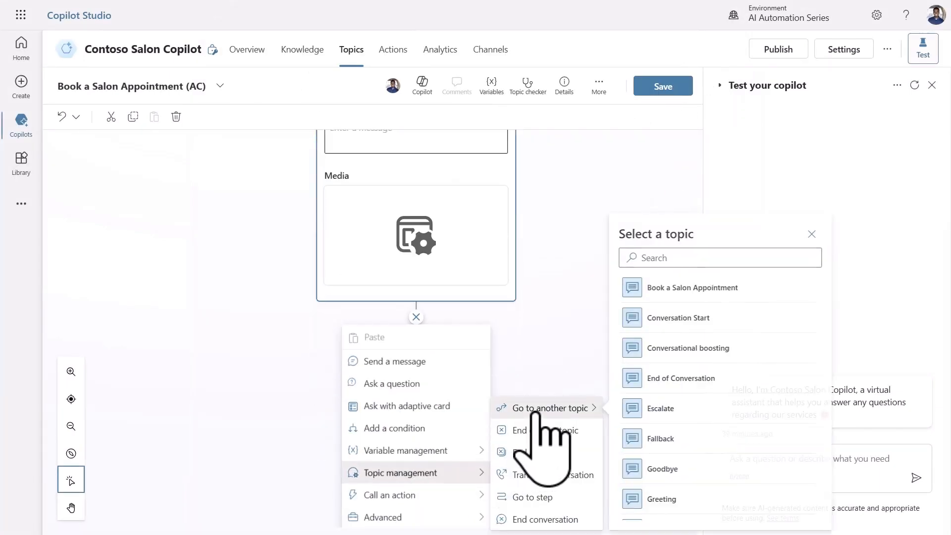
{"action": "left_click", "coordinate": [659, 390]}
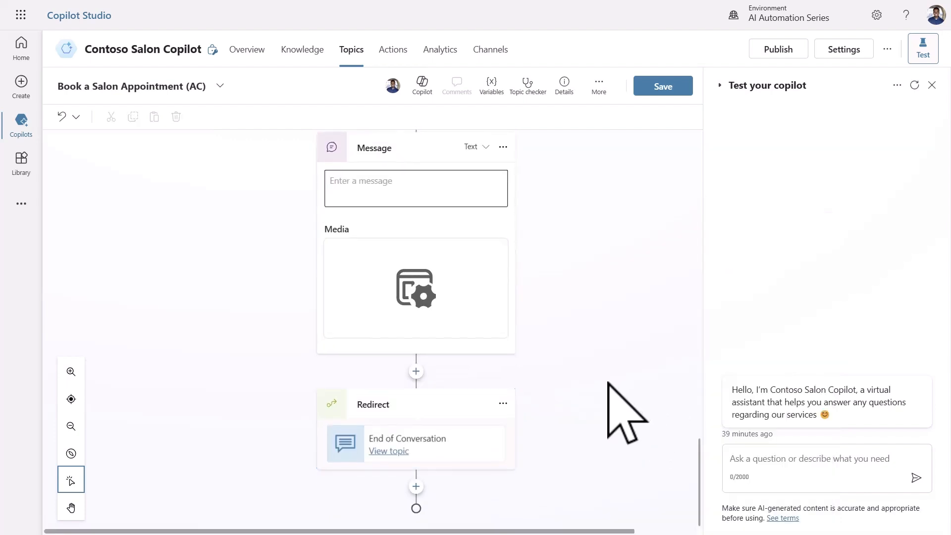
{"action": "left_click", "coordinate": [663, 86]}
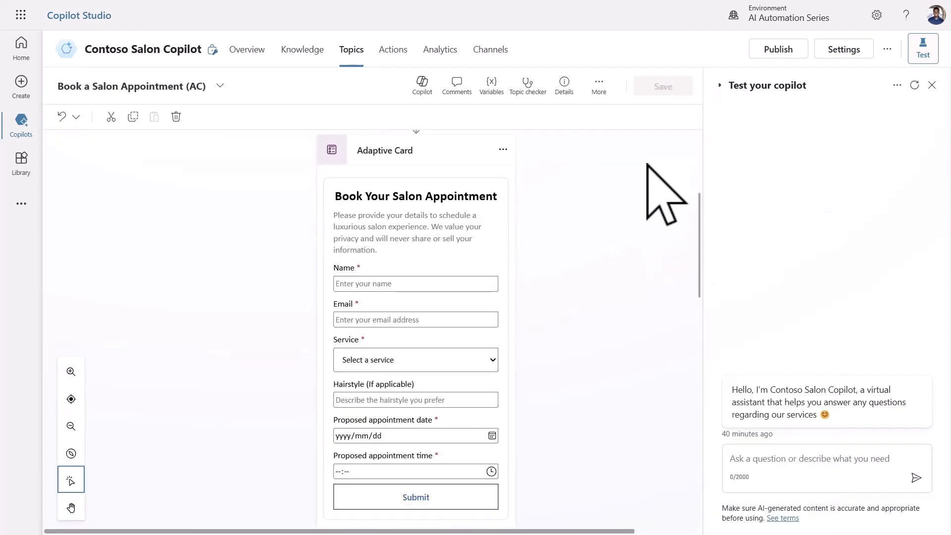
- Restart the test conversation and send "I would like to book a salon appointment" to trigger the topic
{"action": "left_click", "coordinate": [915, 85]}
{"action": "type", "text": "I would like to book a salon appointment"}
{"action": "key", "text": "Return"}
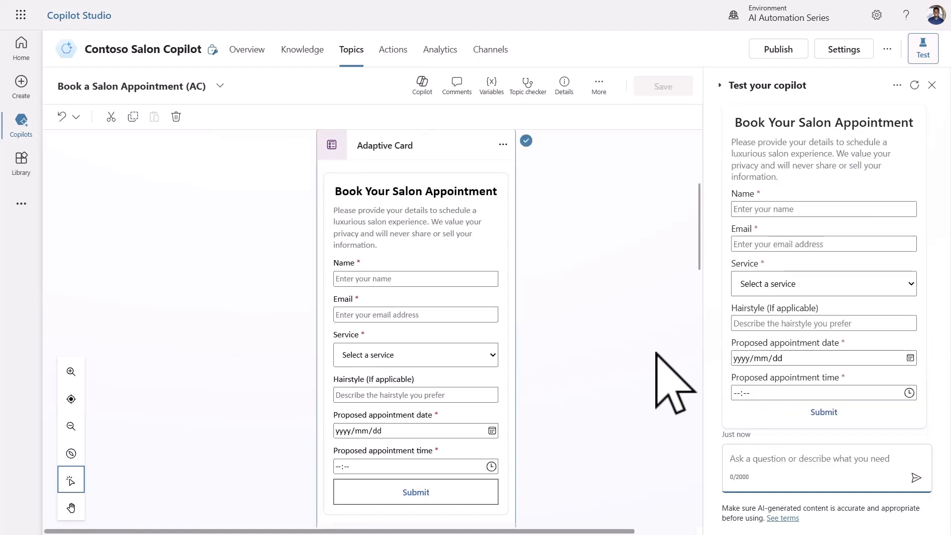
- Fill in the customer's name and email, service Hair, hairstyle "Hairstyle", date 2024/10/25 and time 11:30 in the test form, and submit it
{"action": "left_click", "coordinate": [768, 208]}
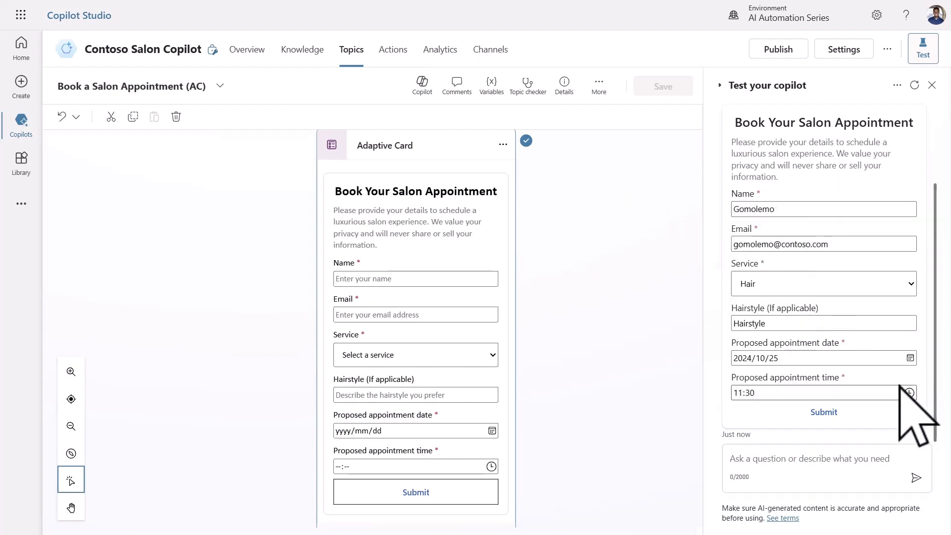
{"action": "left_click", "coordinate": [824, 412]}
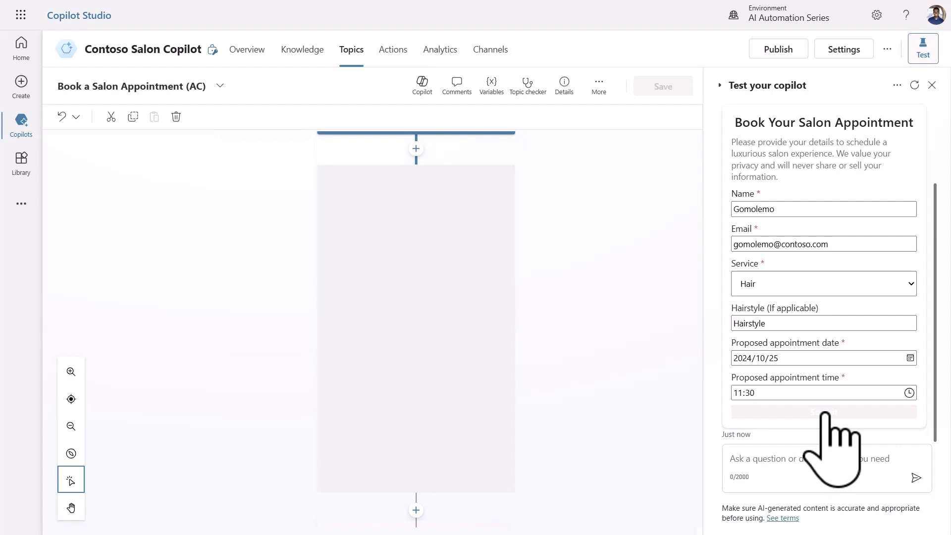